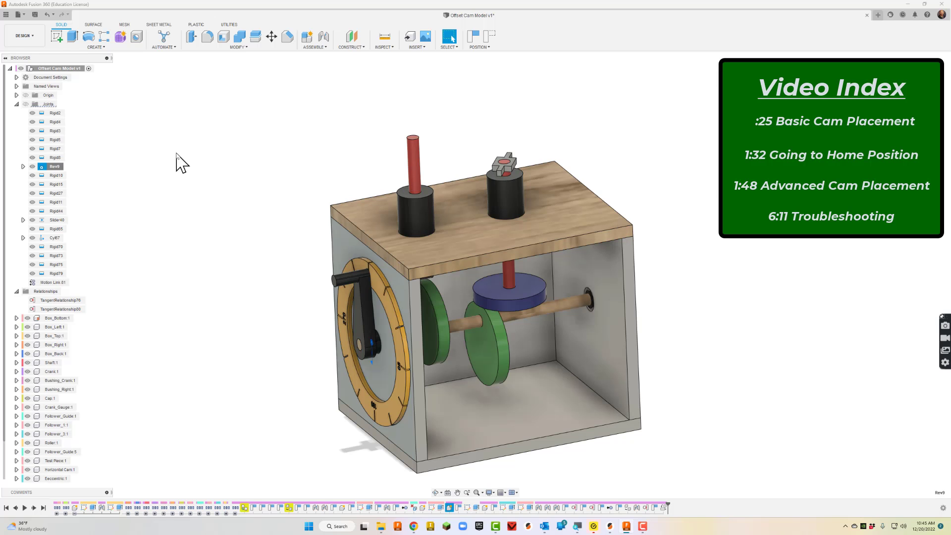
Animate the Rev9 crank joint together with its linked joint relationships
{"action": "right_click", "coordinate": [58, 169]}
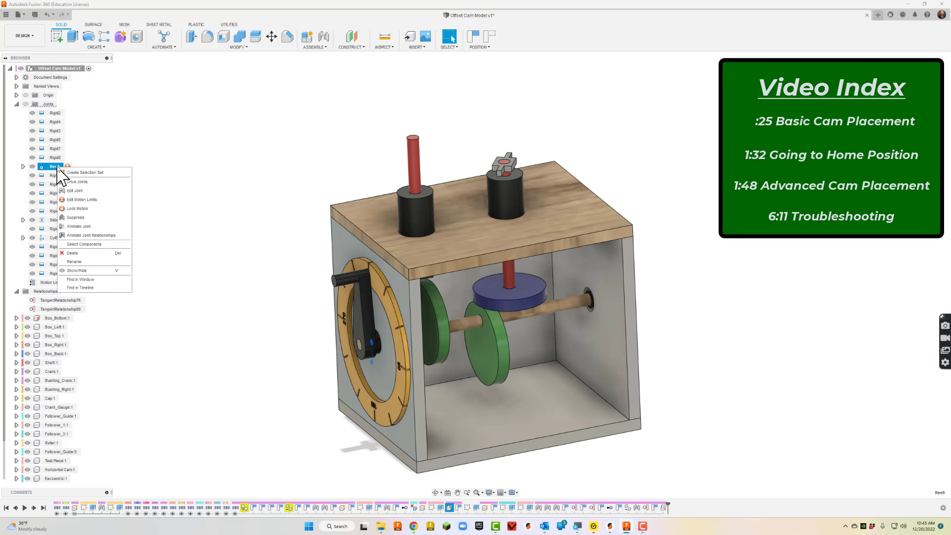
{"action": "left_click", "coordinate": [90, 235]}
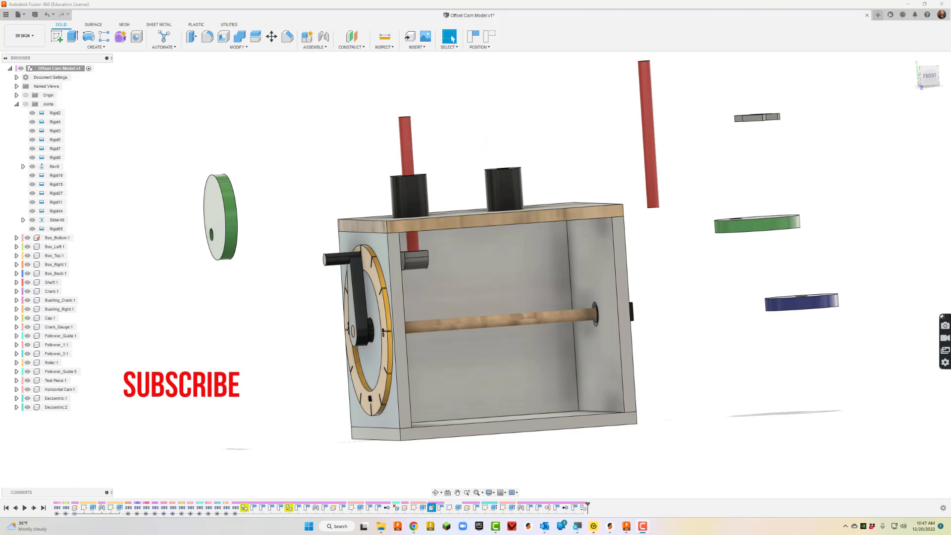
Joint the green Eccentric:1 cam's hole onto Shaft:1 with a 1.25 in Z offset
{"action": "left_click", "coordinate": [435, 493]}
{"action": "left_click_drag", "start_coordinate": [490, 386], "coordinate": [501, 389]}
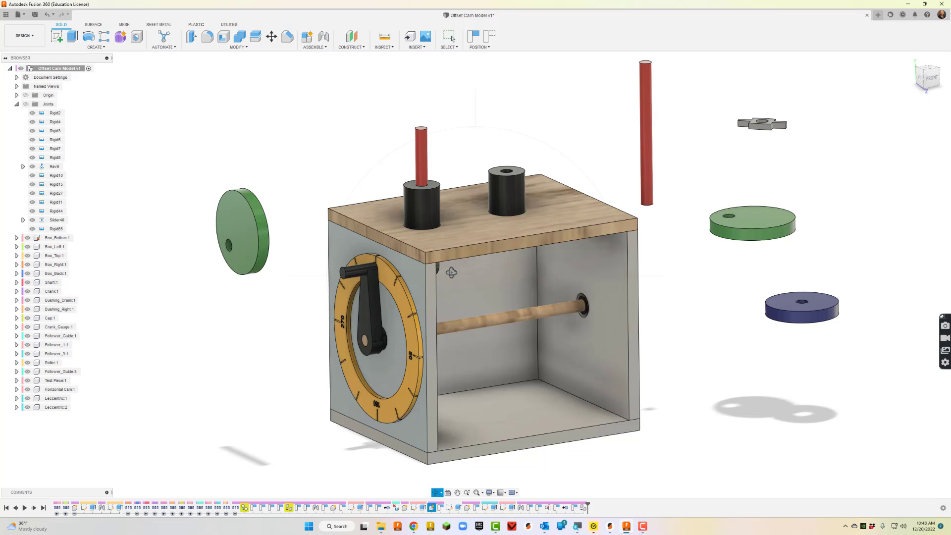
{"action": "left_click", "coordinate": [324, 36]}
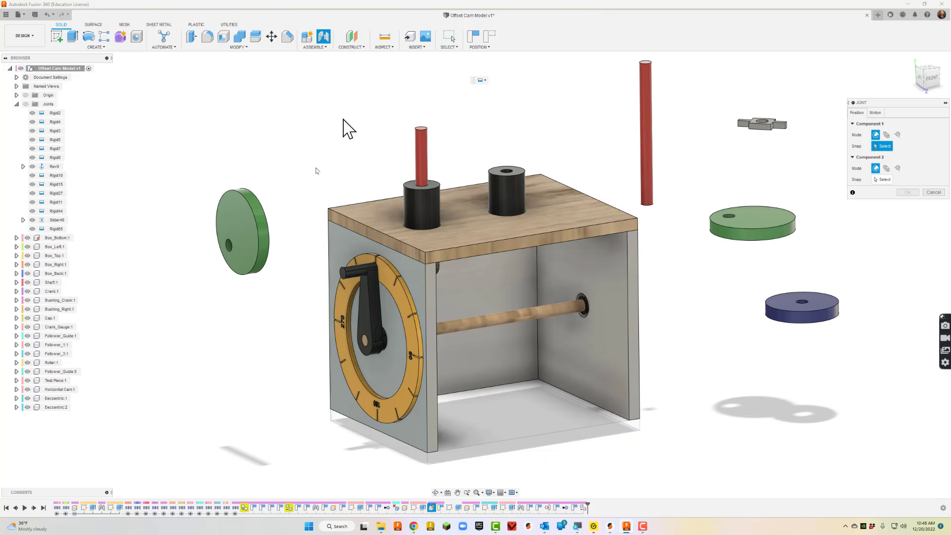
{"action": "left_click", "coordinate": [229, 245]}
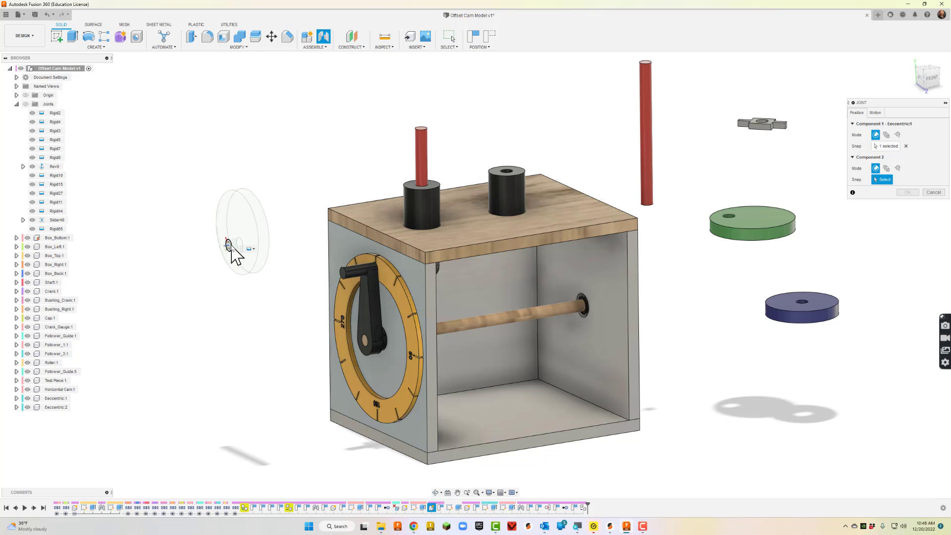
{"action": "left_click", "coordinate": [363, 341]}
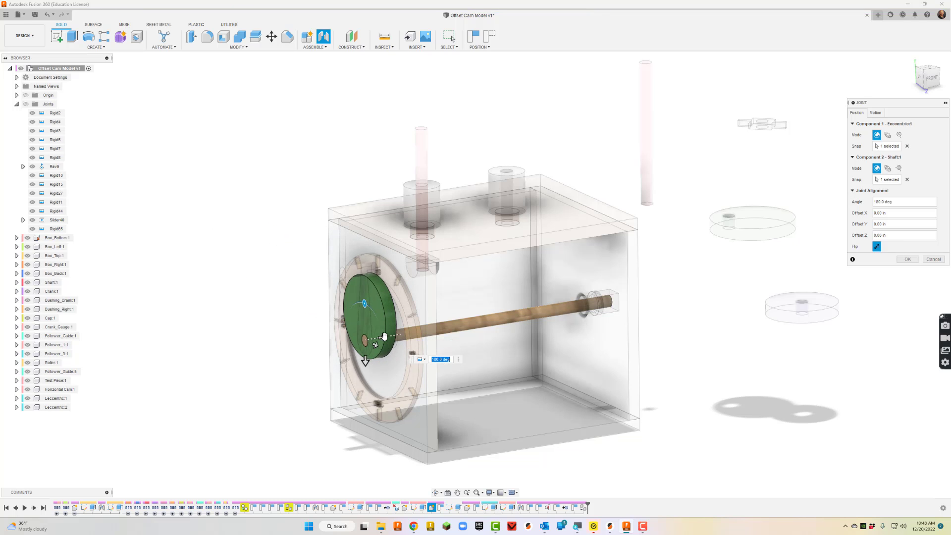
{"action": "left_click_drag", "start_coordinate": [384, 336], "coordinate": [444, 327]}
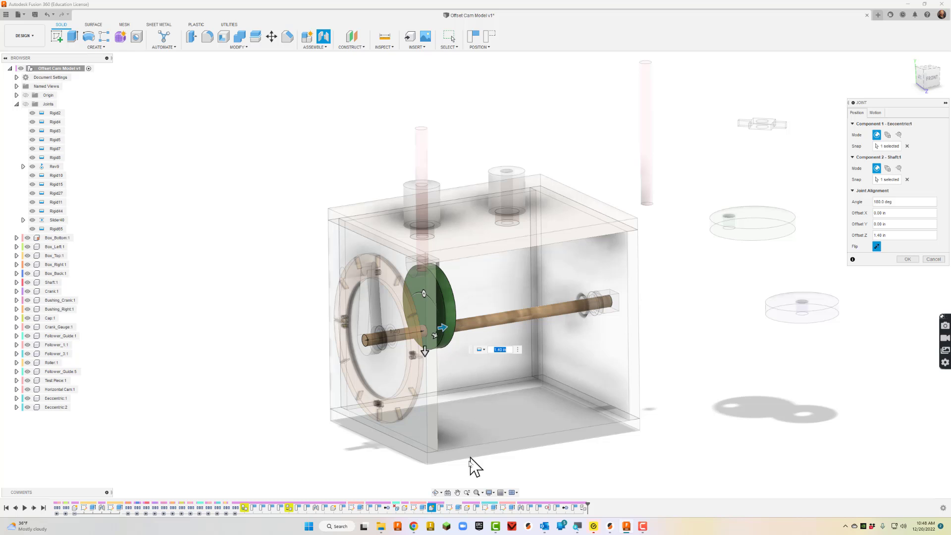
{"action": "left_click", "coordinate": [448, 492]}
{"action": "left_click", "coordinate": [438, 430]}
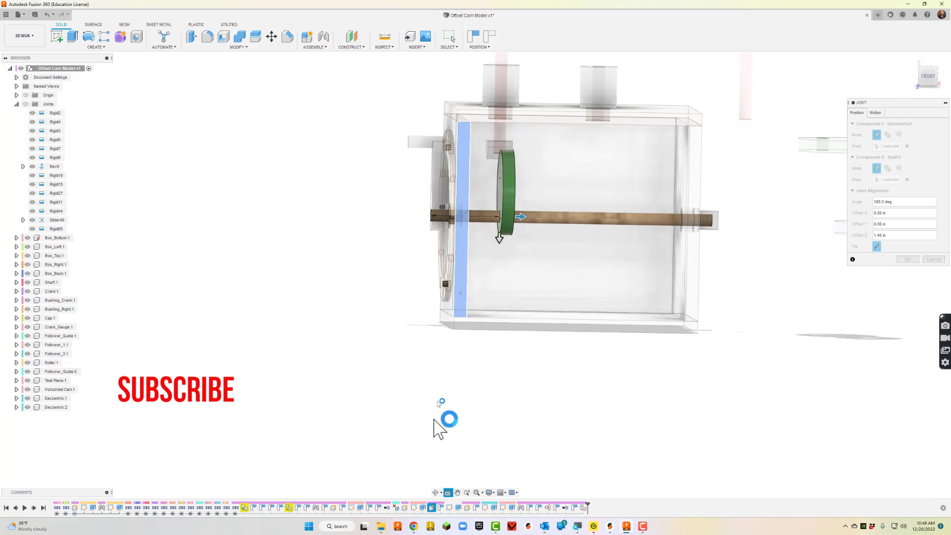
{"action": "left_click_drag", "start_coordinate": [538, 203], "coordinate": [533, 201]}
{"action": "type", "text": "1"}
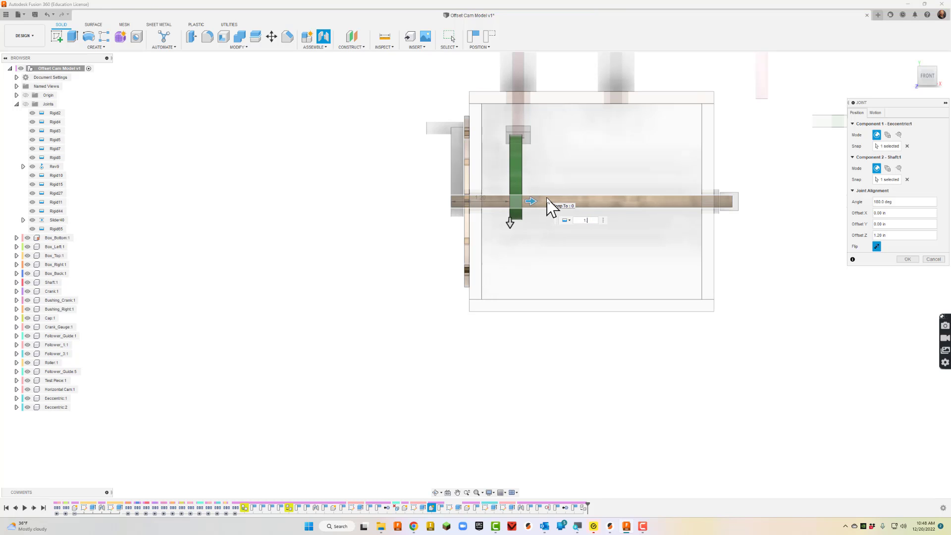
{"action": "type", "text": ".25"}
{"action": "key", "text": "Return"}
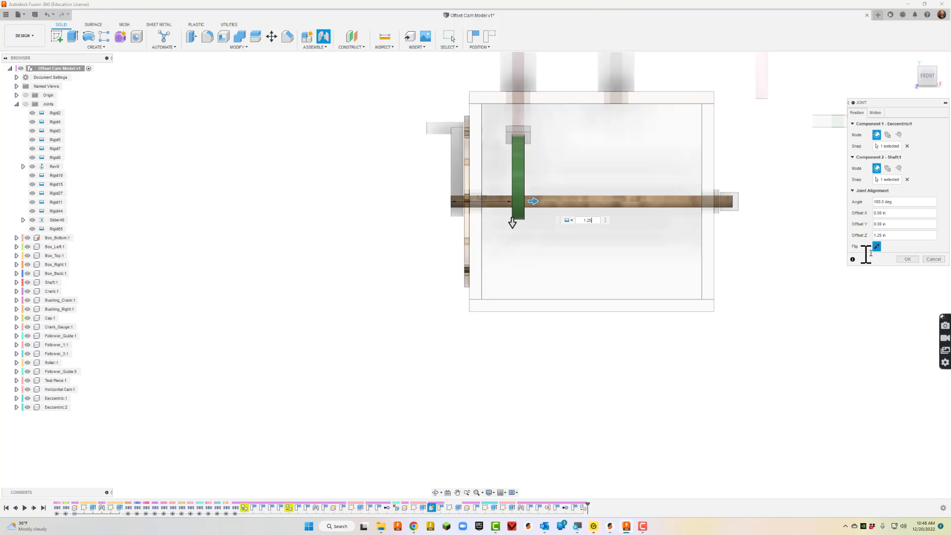
Confirm the green cam-to-shaft joint and orbit to an angled view of the box
{"action": "left_click", "coordinate": [908, 259]}
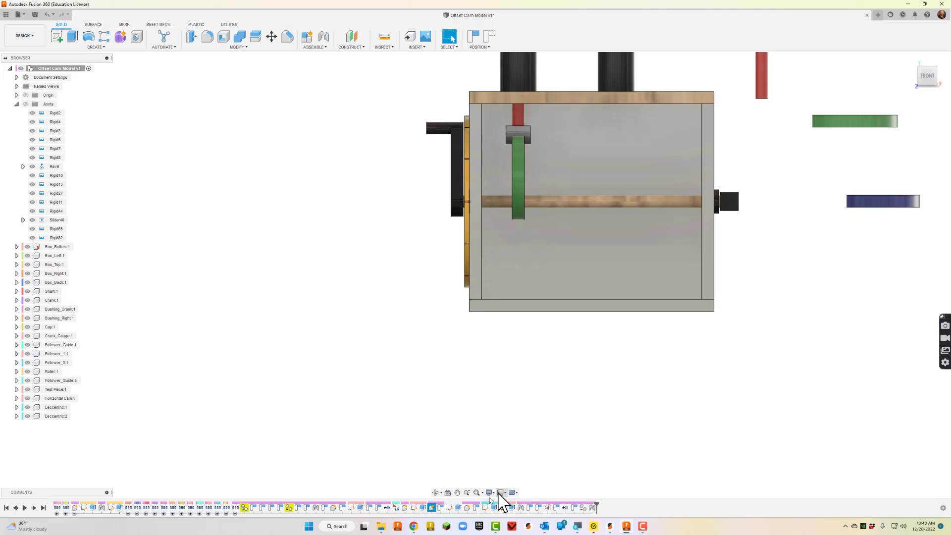
{"action": "left_click", "coordinate": [436, 492]}
{"action": "left_click_drag", "start_coordinate": [489, 370], "coordinate": [505, 359]}
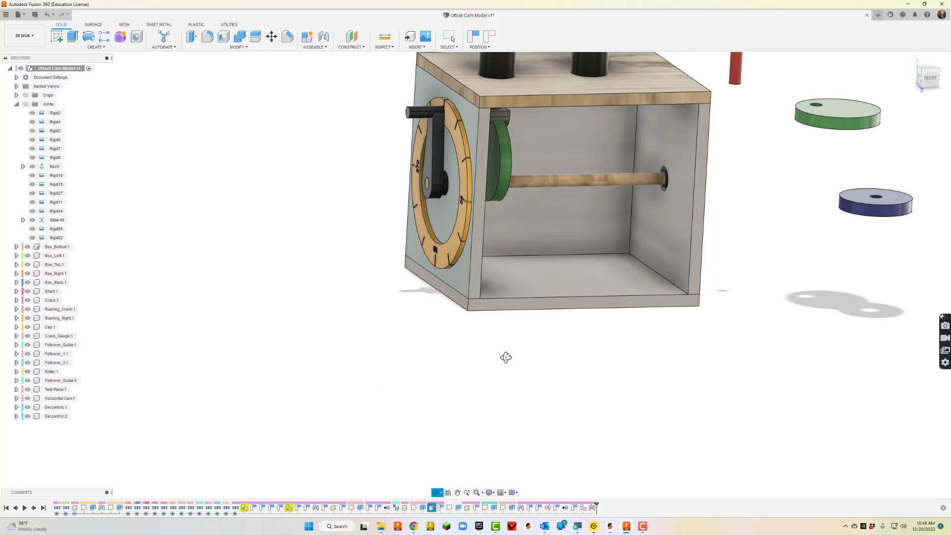
{"action": "scroll", "coordinate": [544, 236], "scroll_direction": "down", "scroll_amount": 3}
{"action": "scroll", "coordinate": [511, 150], "scroll_direction": "up", "scroll_amount": 5}
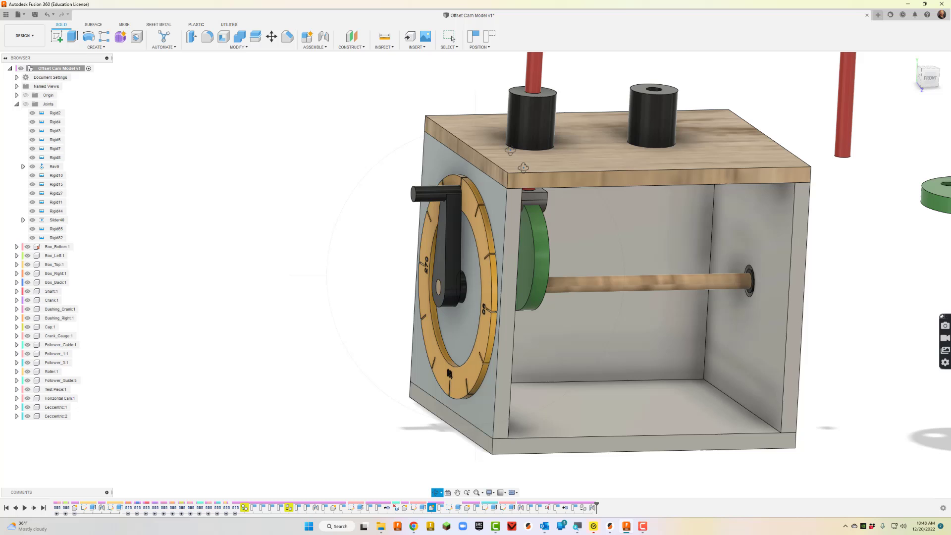
{"action": "left_click_drag", "start_coordinate": [545, 214], "coordinate": [564, 233]}
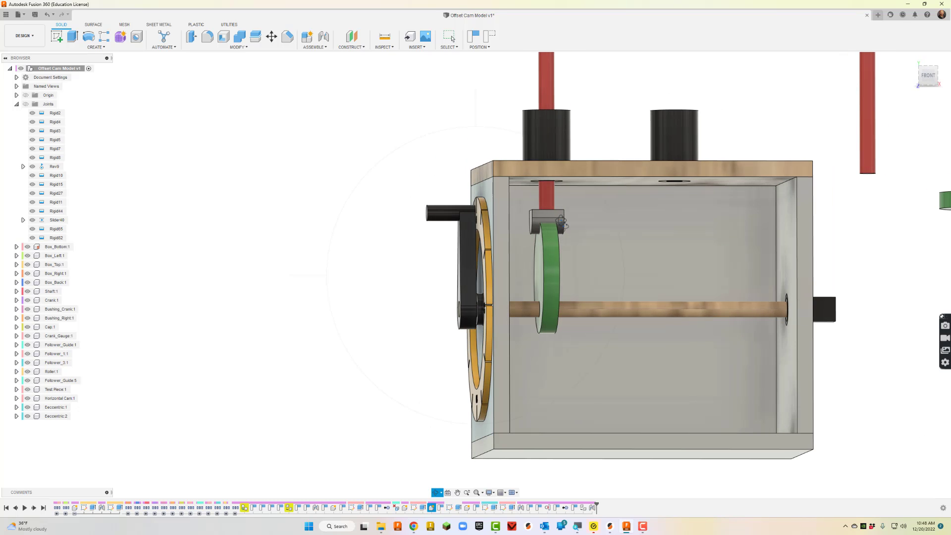
{"action": "key", "text": "Escape"}
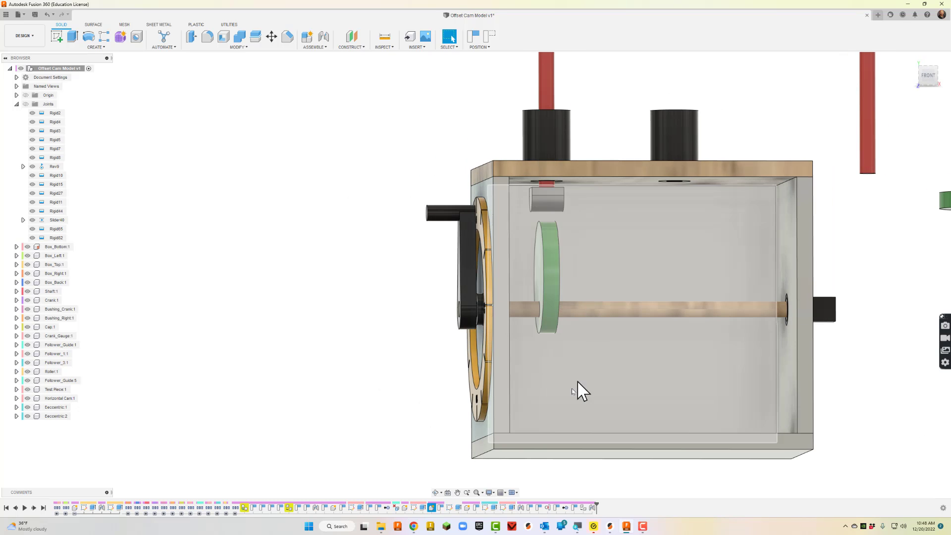
{"action": "left_click", "coordinate": [435, 492]}
{"action": "left_click_drag", "start_coordinate": [540, 364], "coordinate": [549, 354]}
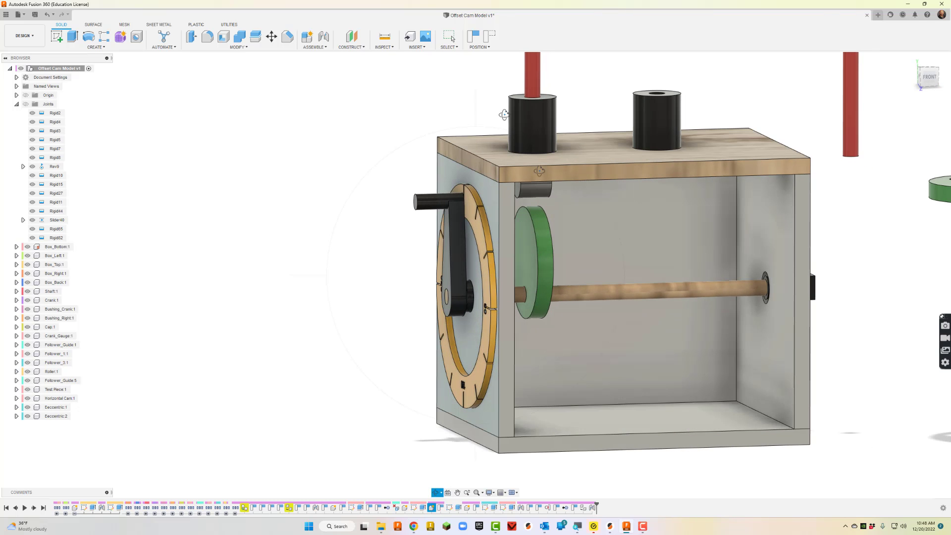
Make the follower face tangent to the green cam rim, then turn the crank to test
{"action": "left_click", "coordinate": [323, 46]}
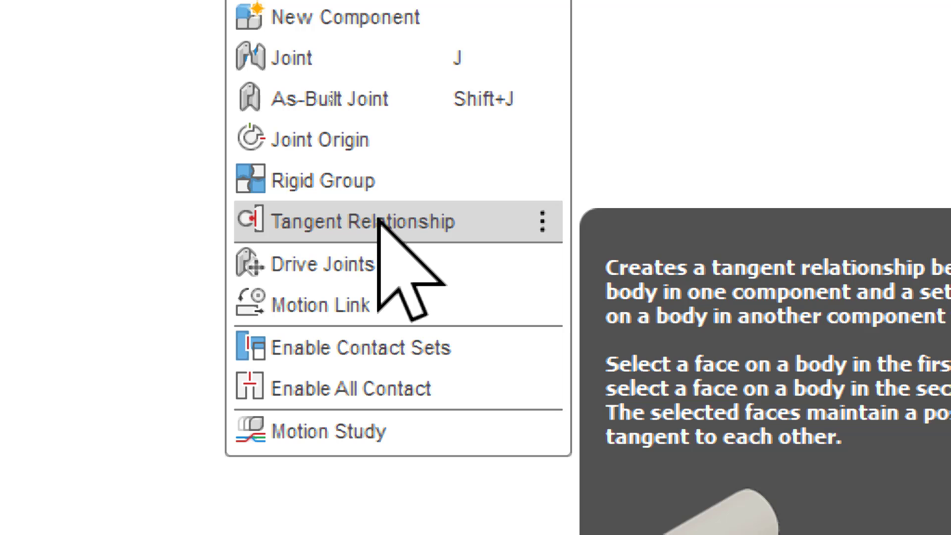
{"action": "left_click", "coordinate": [386, 221]}
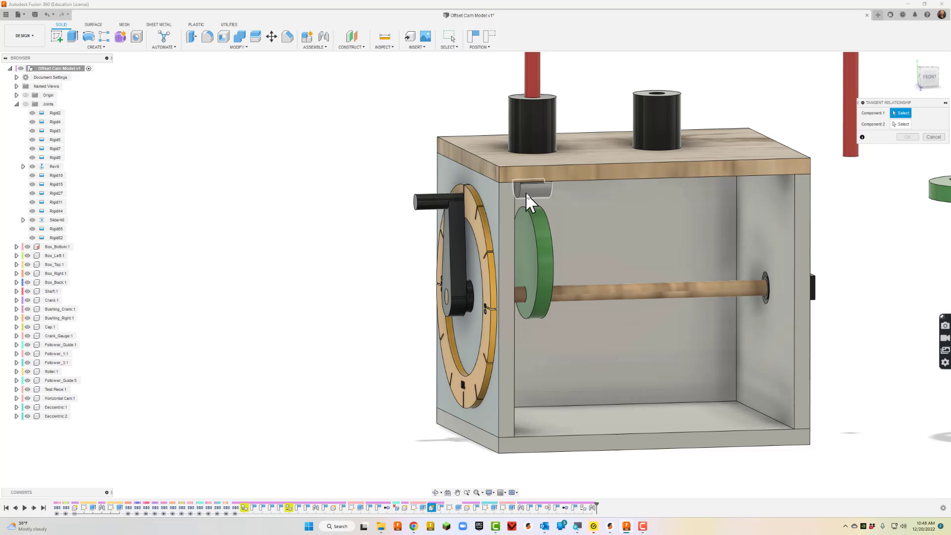
{"action": "left_click", "coordinate": [528, 192]}
{"action": "left_click", "coordinate": [536, 212]}
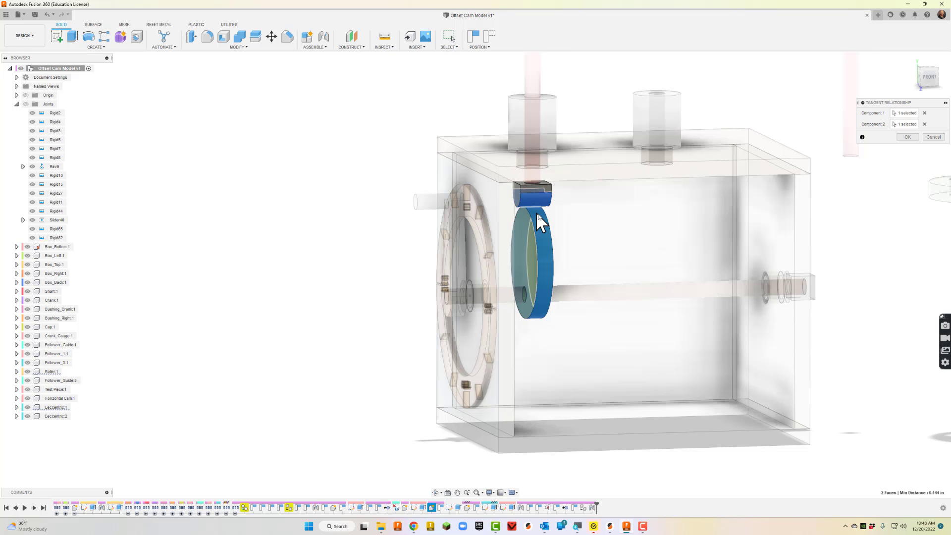
{"action": "left_click", "coordinate": [907, 137]}
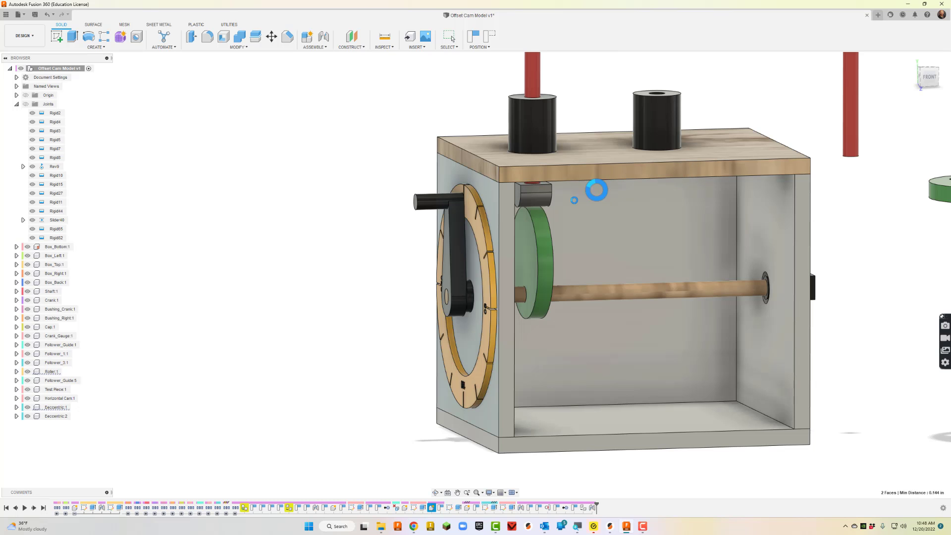
{"action": "left_click_drag", "start_coordinate": [430, 208], "coordinate": [399, 259]}
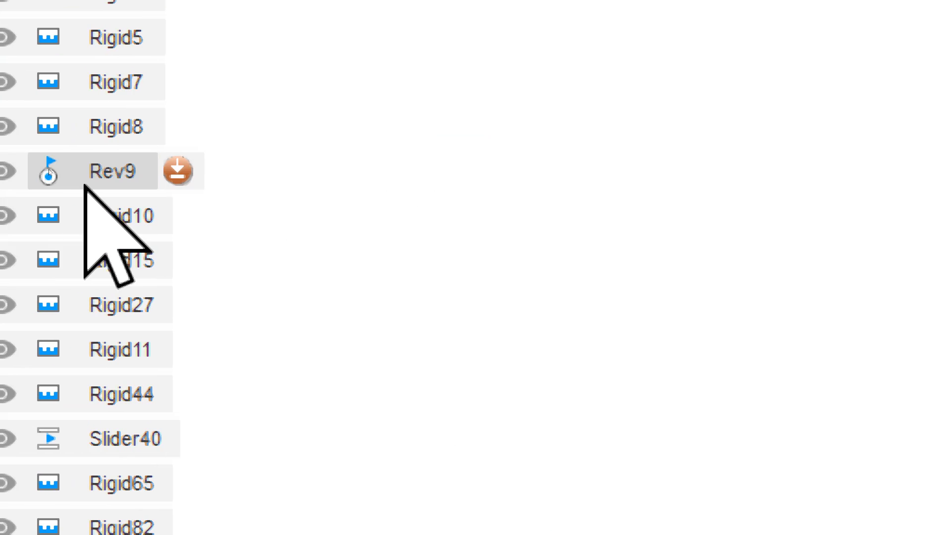
Send the Rev9 crank joint to its home position and pan the box leftward
{"action": "right_click", "coordinate": [86, 170]}
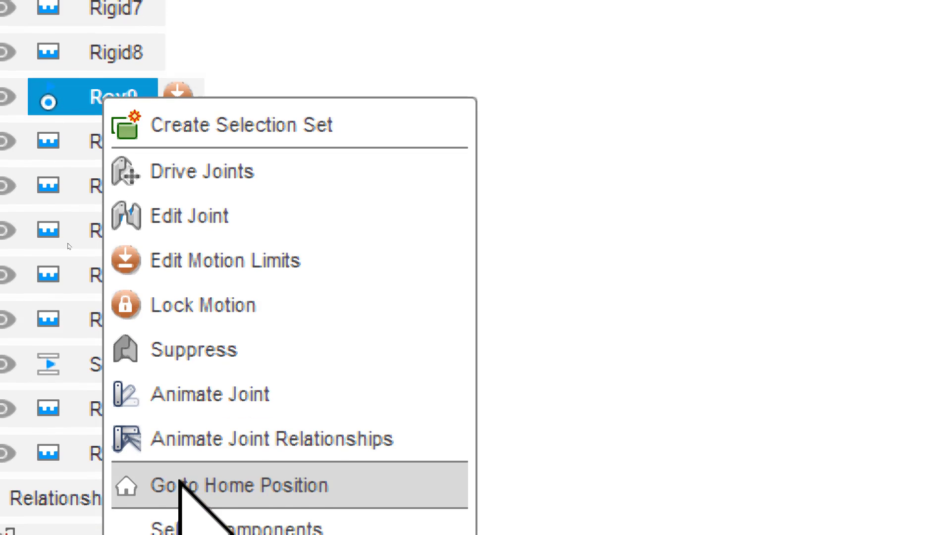
{"action": "left_click", "coordinate": [185, 442]}
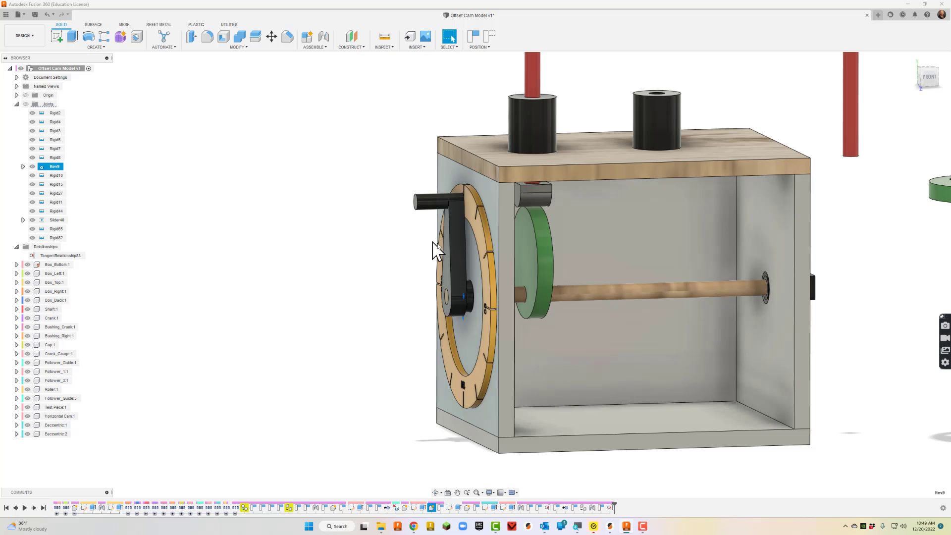
{"action": "scroll", "coordinate": [746, 266], "scroll_direction": "down", "scroll_amount": 4}
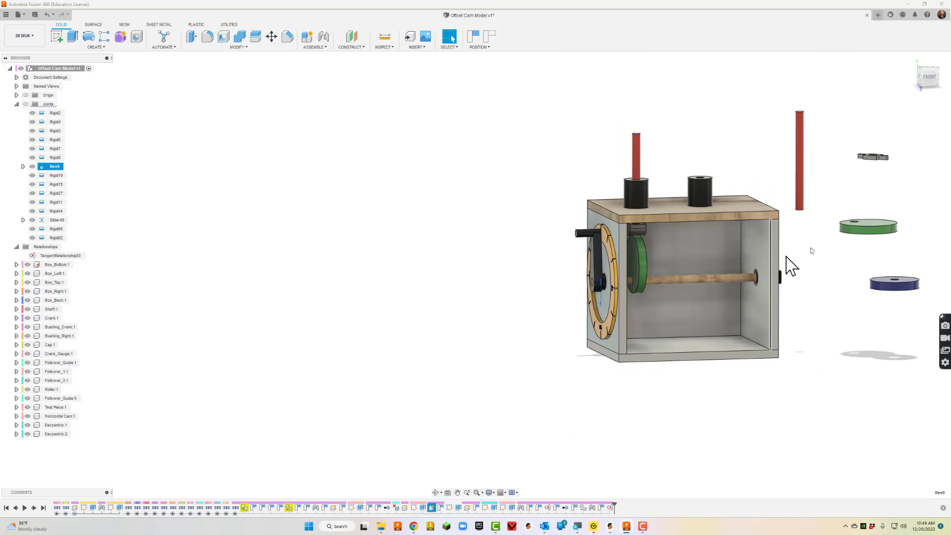
{"action": "scroll", "coordinate": [928, 164], "scroll_direction": "up", "scroll_amount": 2}
{"action": "middle_click_drag", "start_coordinate": [896, 266], "coordinate": [725, 250]}
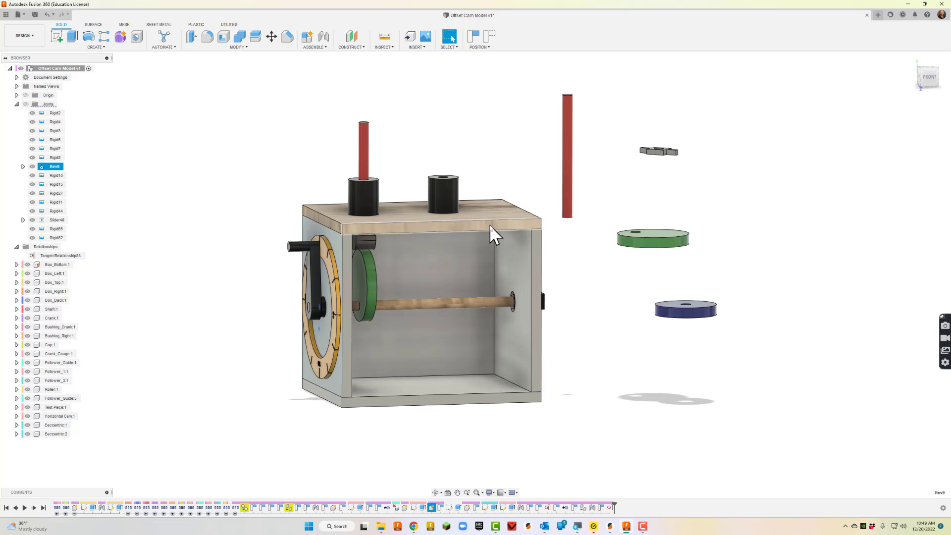
{"action": "scroll", "coordinate": [480, 133], "scroll_direction": "up", "scroll_amount": 2}
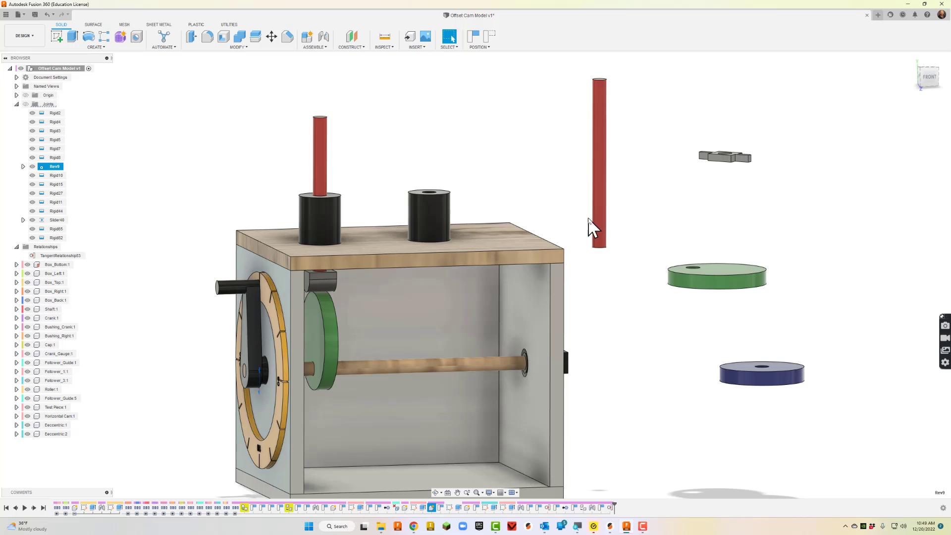
Begin a joint, selecting the blue cam disc's hole centre as the first snap point
{"action": "left_click", "coordinate": [319, 41]}
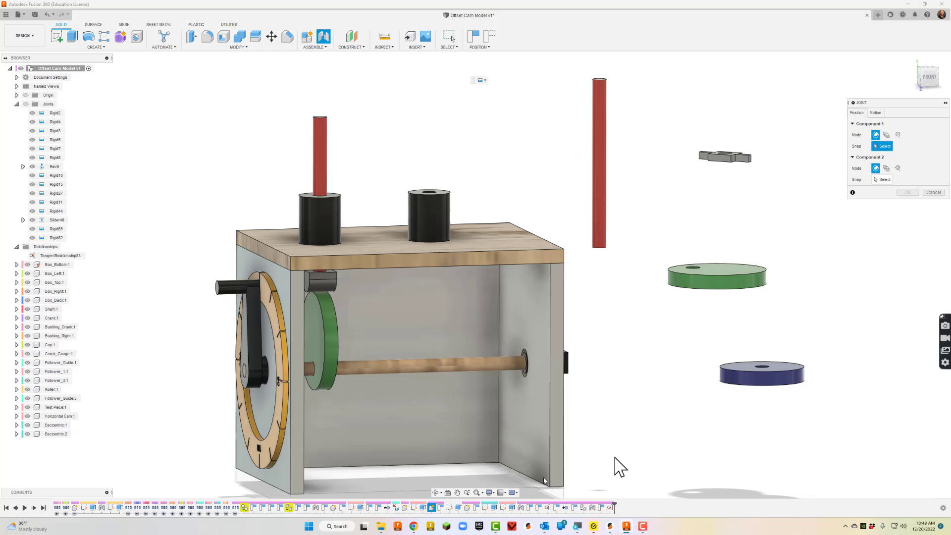
{"action": "left_click", "coordinate": [436, 492]}
{"action": "left_click_drag", "start_coordinate": [601, 316], "coordinate": [604, 335]}
{"action": "scroll", "coordinate": [767, 312], "scroll_direction": "up", "scroll_amount": 3}
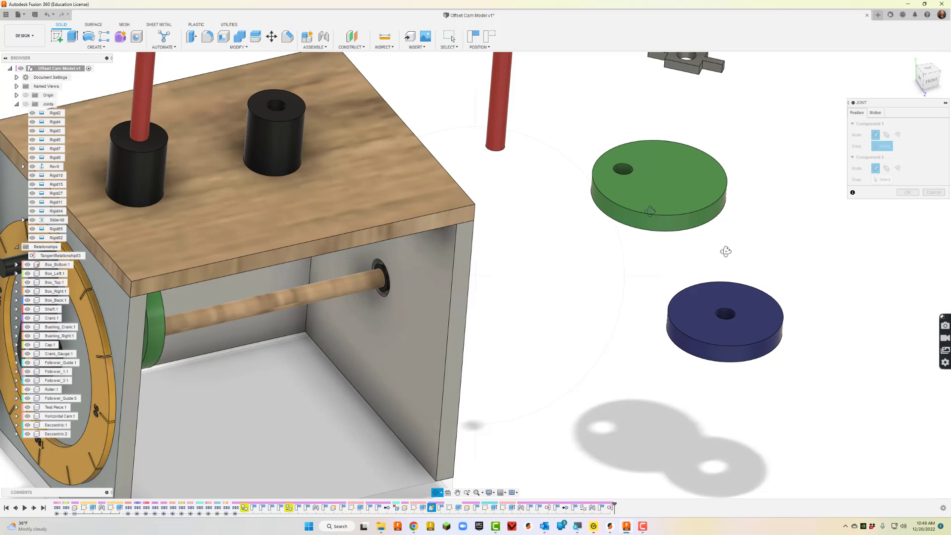
{"action": "key", "text": "Escape"}
{"action": "left_click", "coordinate": [727, 314]}
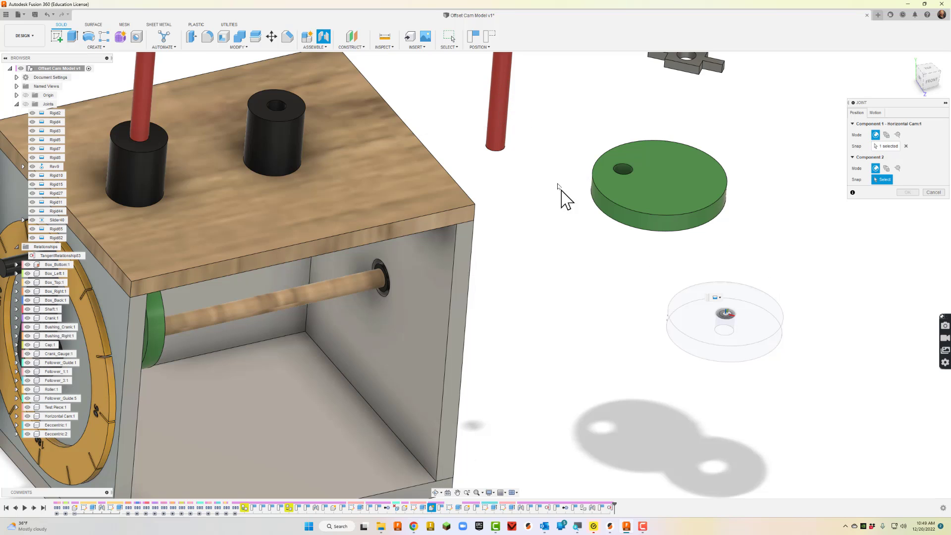
{"action": "scroll", "coordinate": [561, 189], "scroll_direction": "down", "scroll_amount": 5}
{"action": "scroll", "coordinate": [555, 213], "scroll_direction": "up", "scroll_amount": 7}
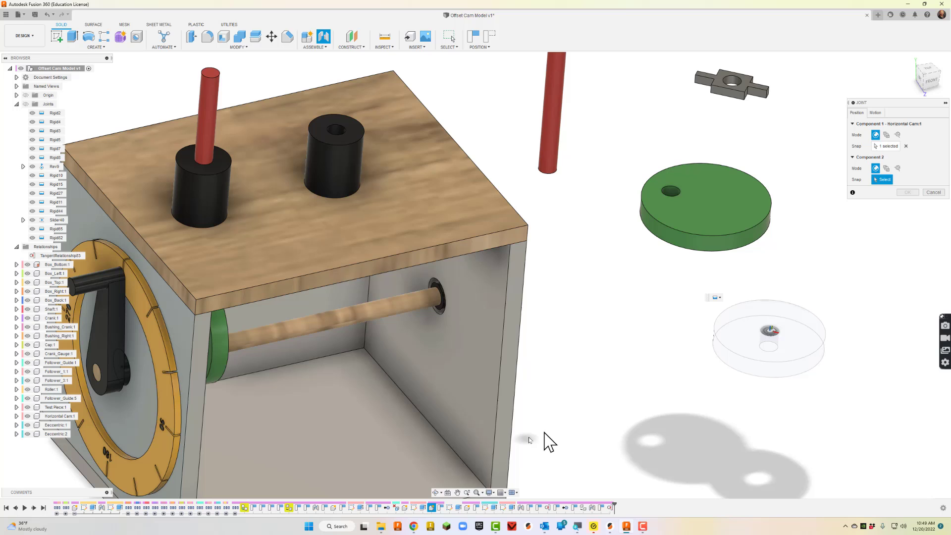
Attach the blue disc, flipped, to the red follower shaft's end as Rigid84
{"action": "left_click", "coordinate": [437, 493]}
{"action": "left_click_drag", "start_coordinate": [461, 446], "coordinate": [514, 324]}
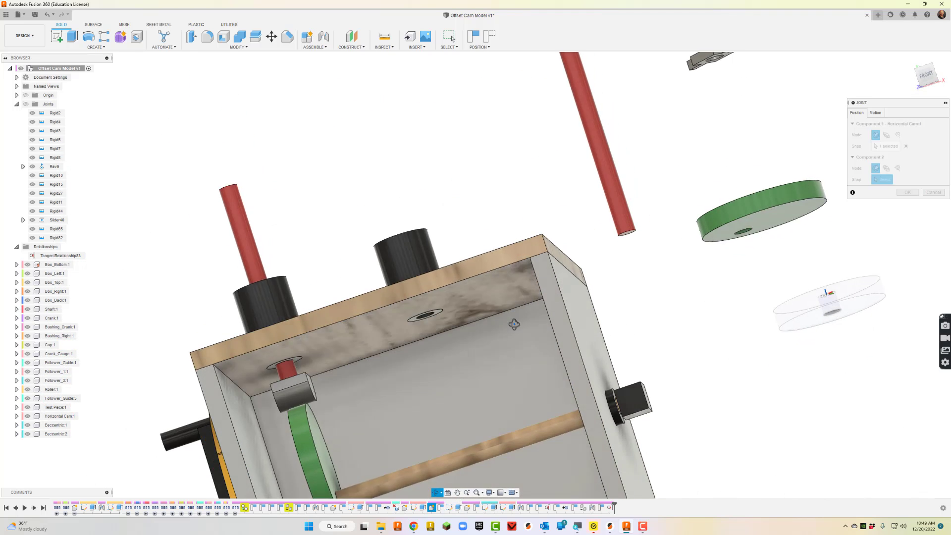
{"action": "key", "text": "Escape"}
{"action": "left_click", "coordinate": [646, 273]}
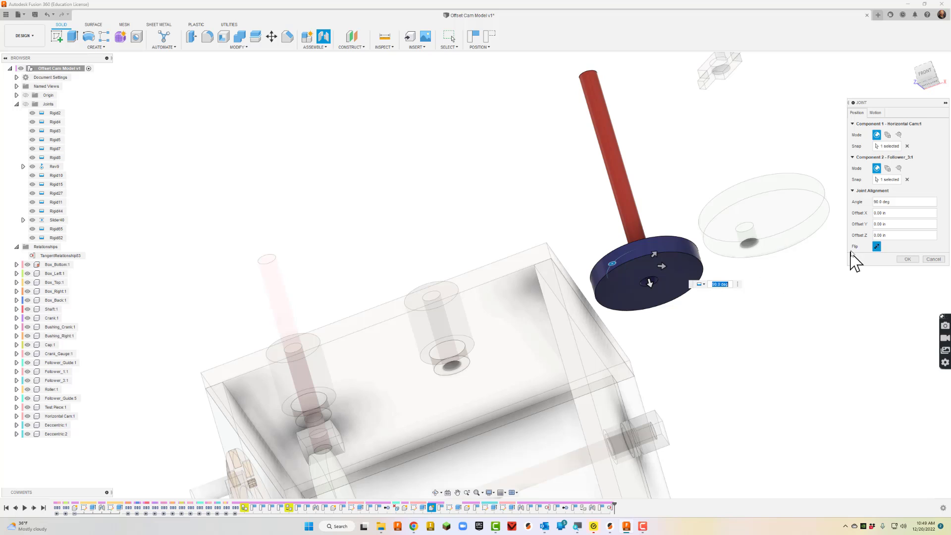
{"action": "left_click", "coordinate": [878, 247]}
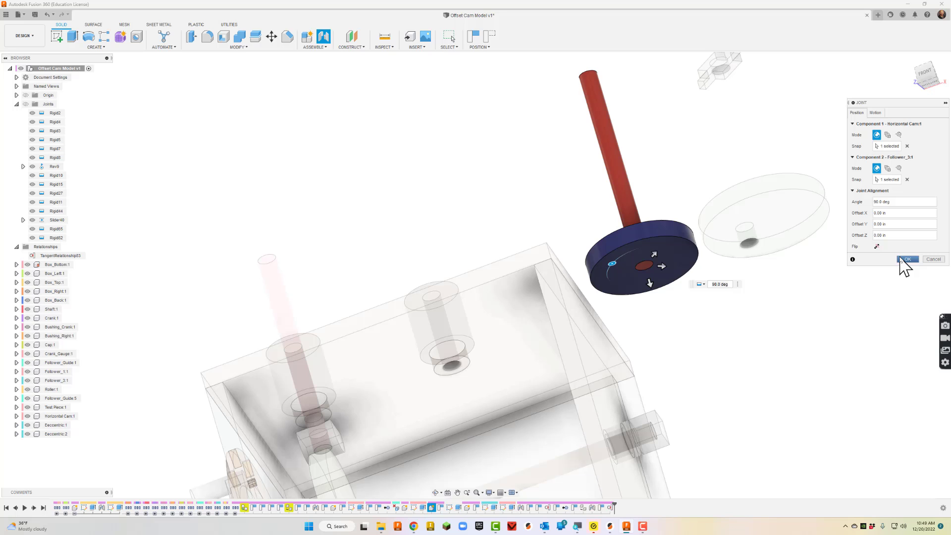
{"action": "left_click", "coordinate": [907, 259]}
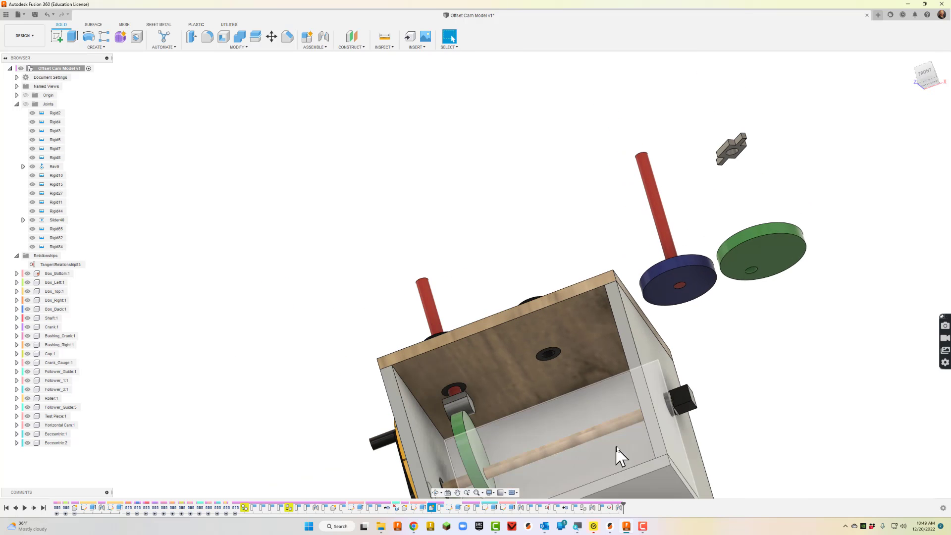
{"action": "left_click", "coordinate": [436, 492]}
{"action": "left_click_drag", "start_coordinate": [601, 321], "coordinate": [661, 184]}
{"action": "scroll", "coordinate": [660, 184], "scroll_direction": "up", "scroll_amount": 3}
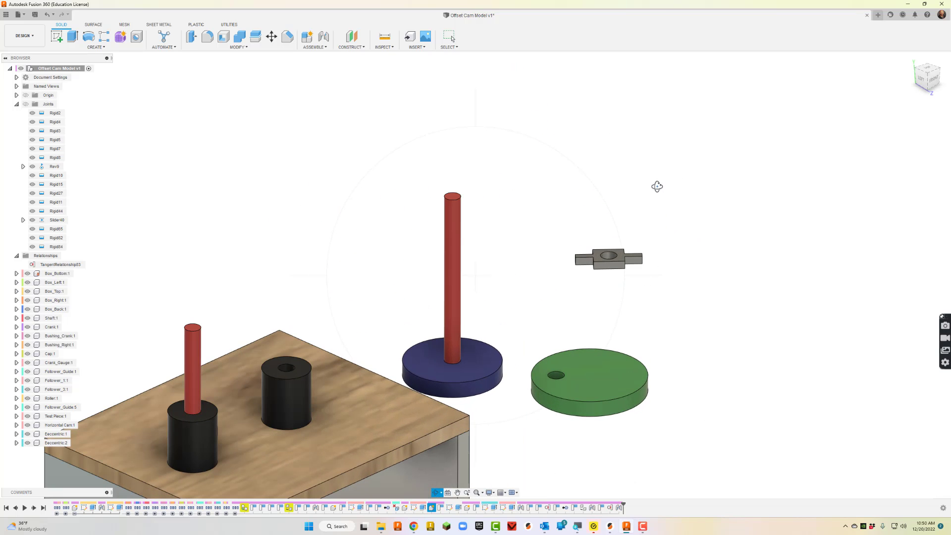
Fix the grey test piece's centre onto the top of the red pin as Rigid85
{"action": "left_click", "coordinate": [323, 36]}
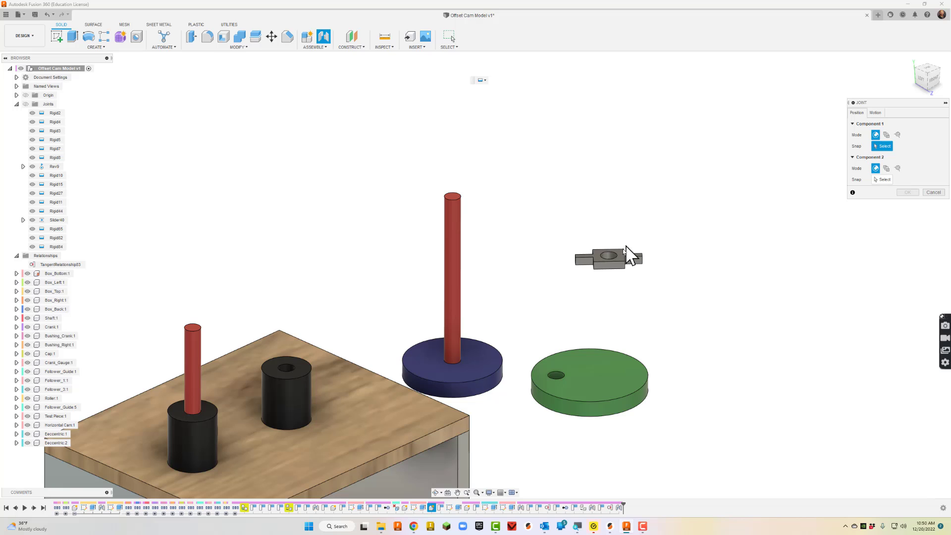
{"action": "left_click", "coordinate": [609, 258]}
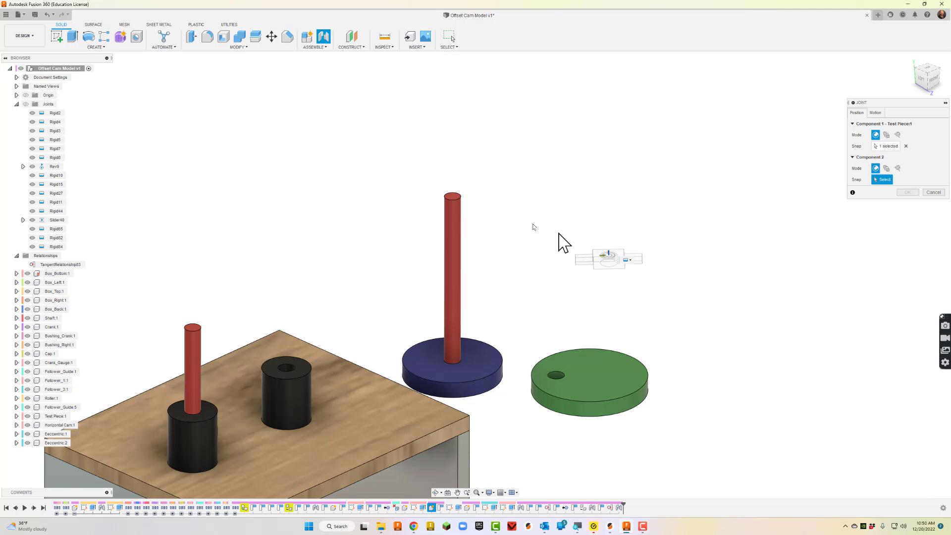
{"action": "left_click", "coordinate": [452, 197]}
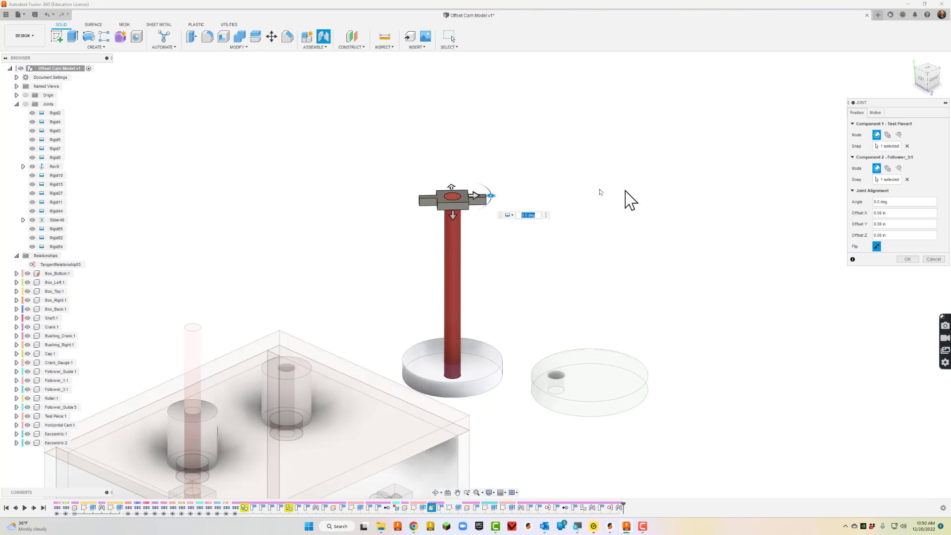
{"action": "left_click", "coordinate": [907, 259]}
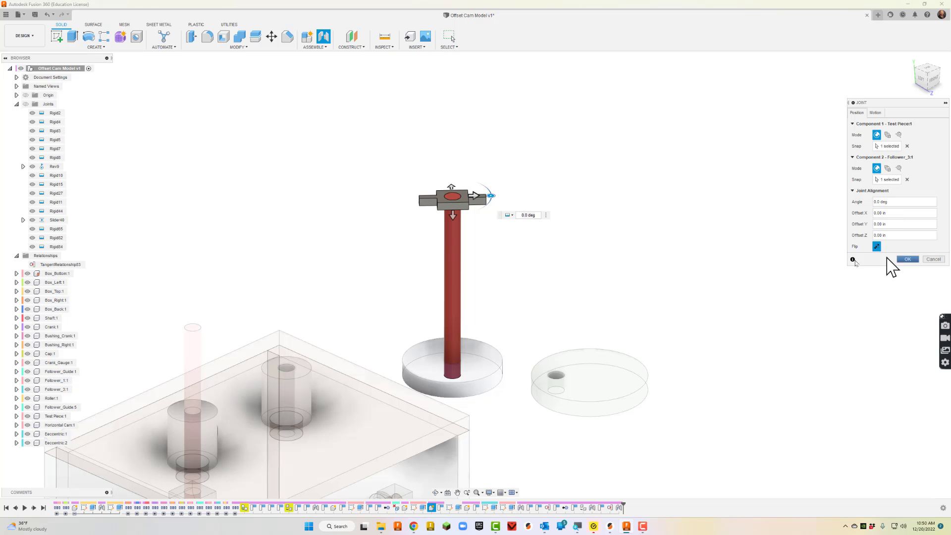
{"action": "scroll", "coordinate": [698, 301], "scroll_direction": "down", "scroll_amount": 2}
{"action": "left_click", "coordinate": [436, 492]}
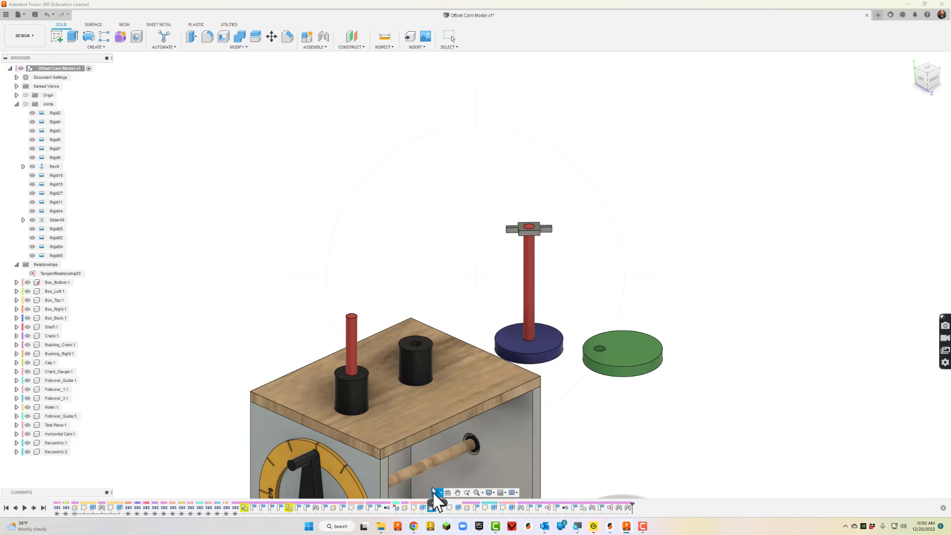
{"action": "left_click_drag", "start_coordinate": [496, 366], "coordinate": [470, 340]}
{"action": "left_click_drag", "start_coordinate": [510, 386], "coordinate": [562, 391]}
{"action": "scroll", "coordinate": [562, 391], "scroll_direction": "up", "scroll_amount": 5}
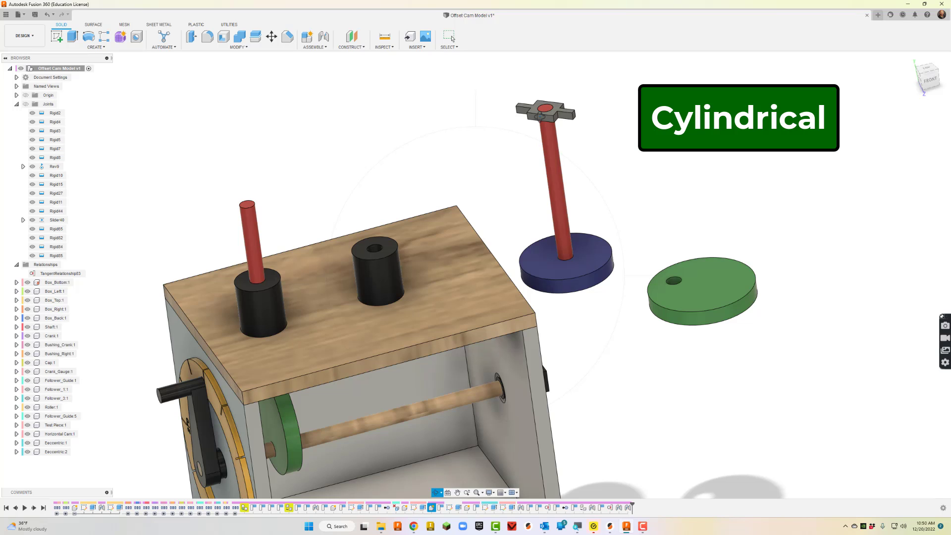
Connect the Follower_3 shaft to the Follower_Guide bushing with Cylindrical joint Cyl86
{"action": "key", "text": "Escape"}
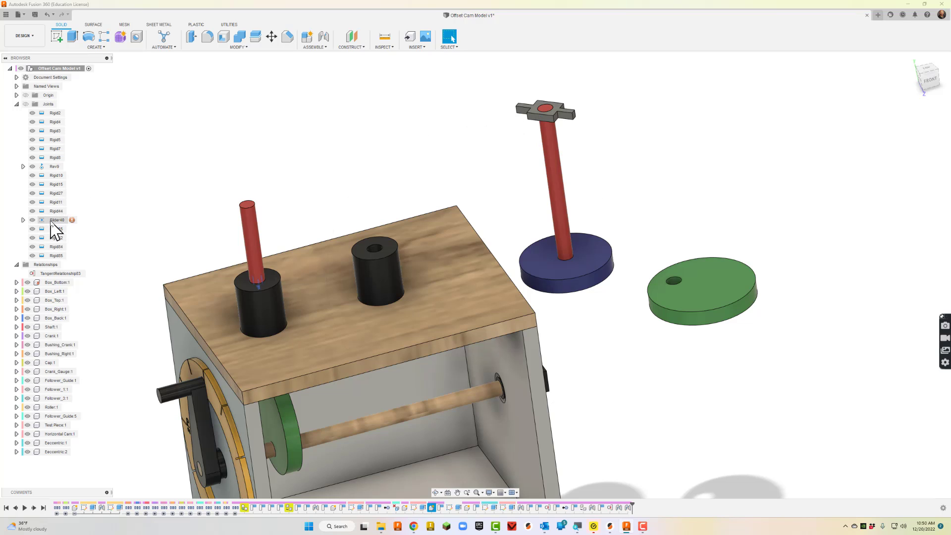
{"action": "left_click", "coordinate": [57, 220]}
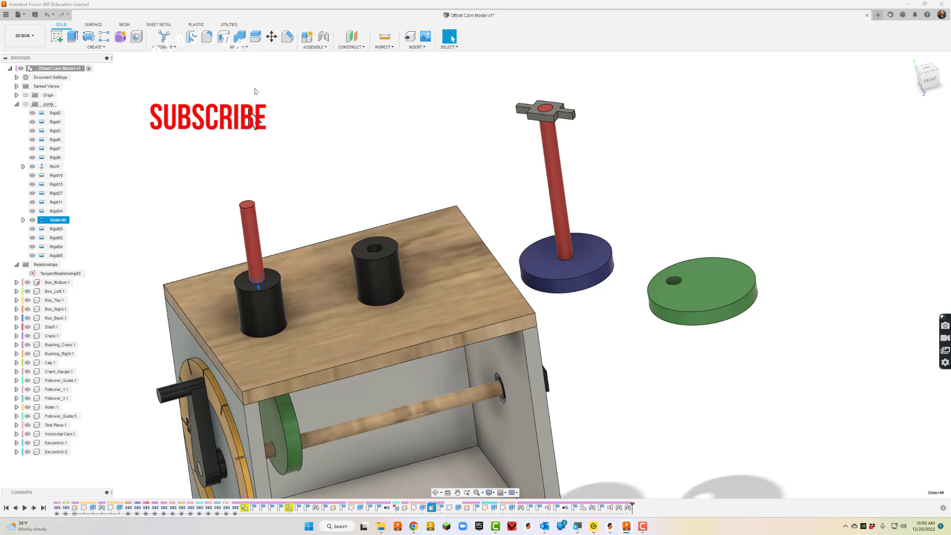
{"action": "left_click", "coordinate": [323, 39]}
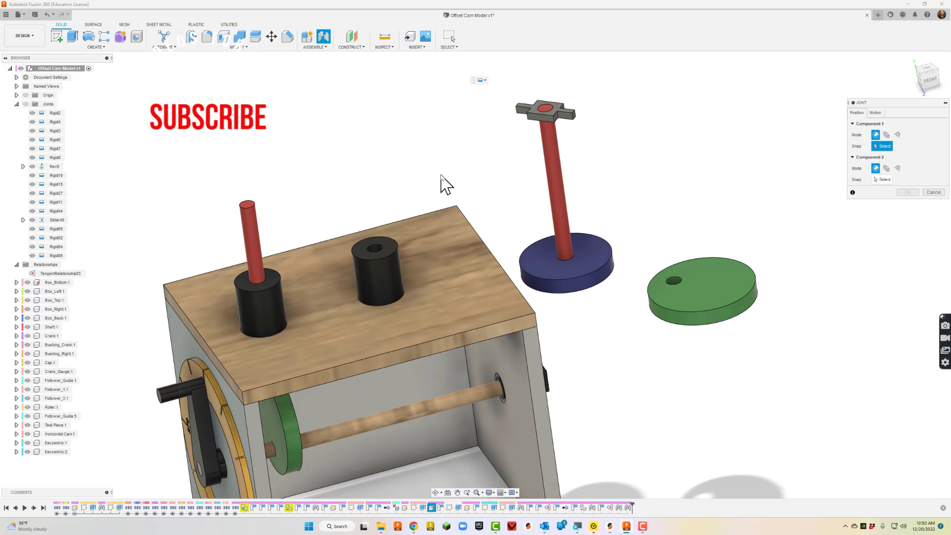
{"action": "left_click", "coordinate": [559, 195]}
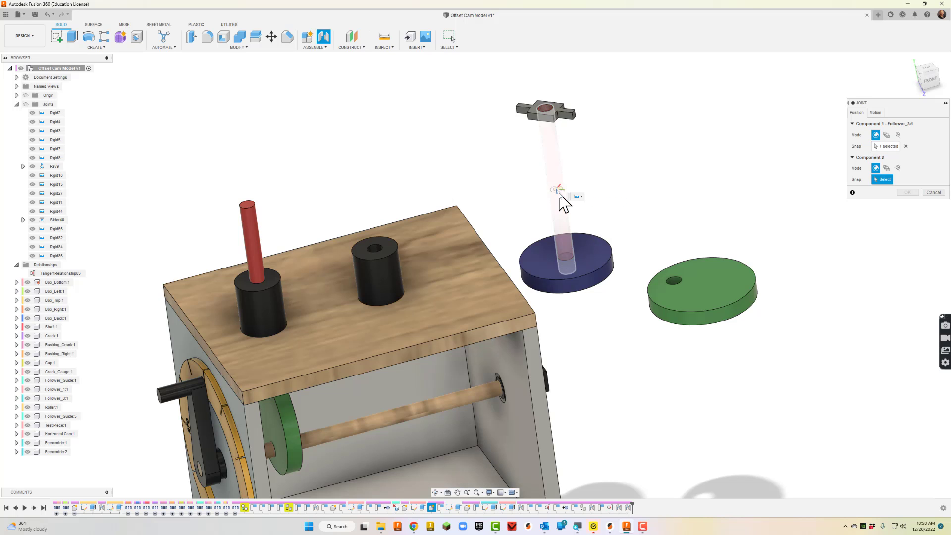
{"action": "left_click", "coordinate": [376, 247]}
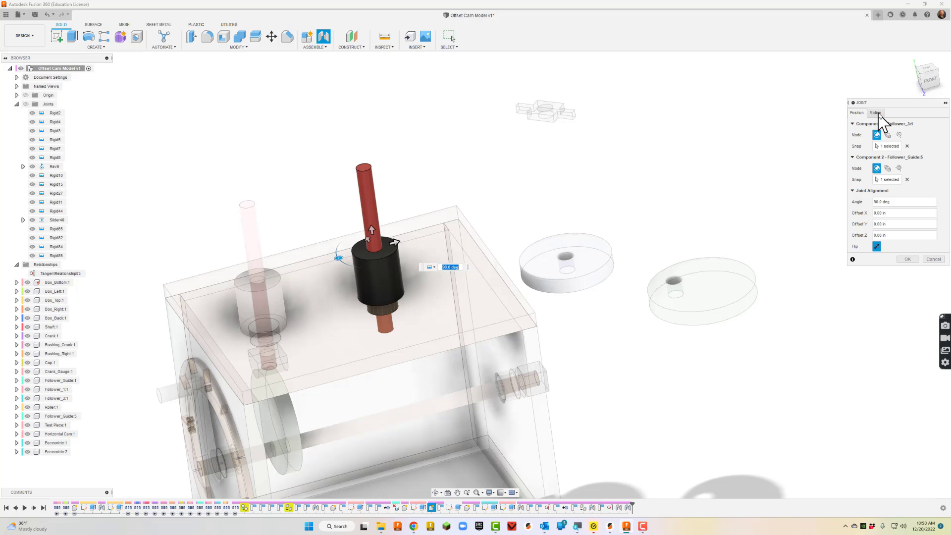
{"action": "left_click_drag", "start_coordinate": [879, 114], "coordinate": [796, 103]}
{"action": "left_click", "coordinate": [793, 101]}
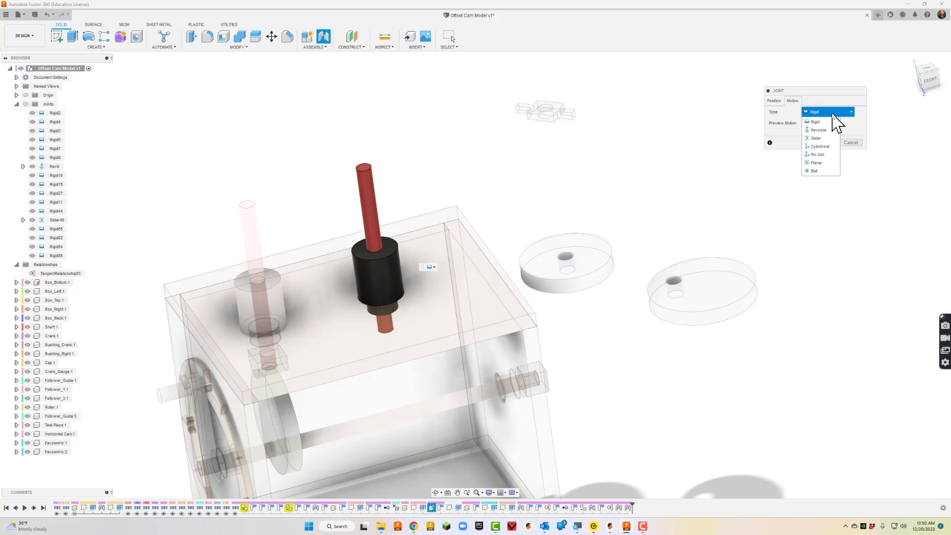
{"action": "left_click", "coordinate": [820, 146]}
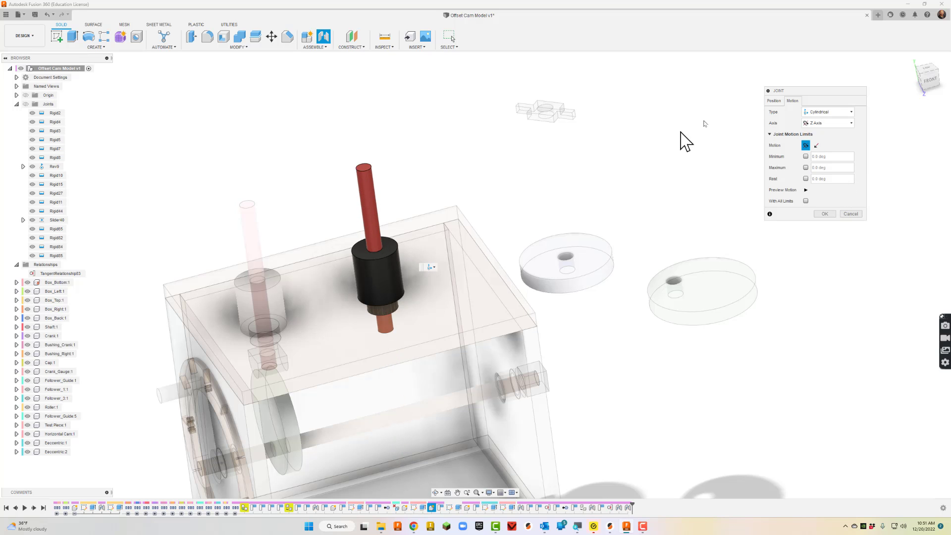
{"action": "left_click", "coordinate": [824, 214]}
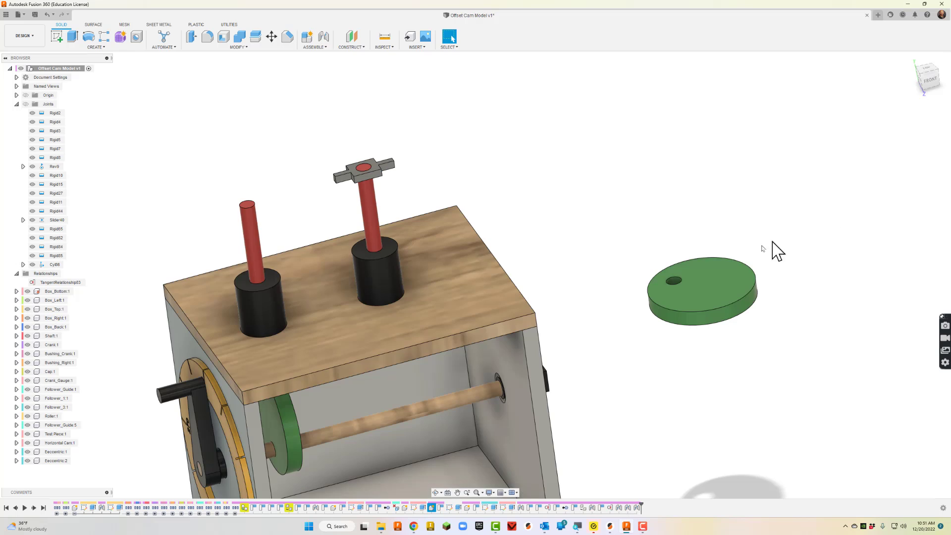
Slide the red follower shaft down until the blue cam hangs inside the box
{"action": "scroll", "coordinate": [511, 233], "scroll_direction": "down", "scroll_amount": 3}
{"action": "left_click_drag", "start_coordinate": [400, 212], "coordinate": [425, 231]}
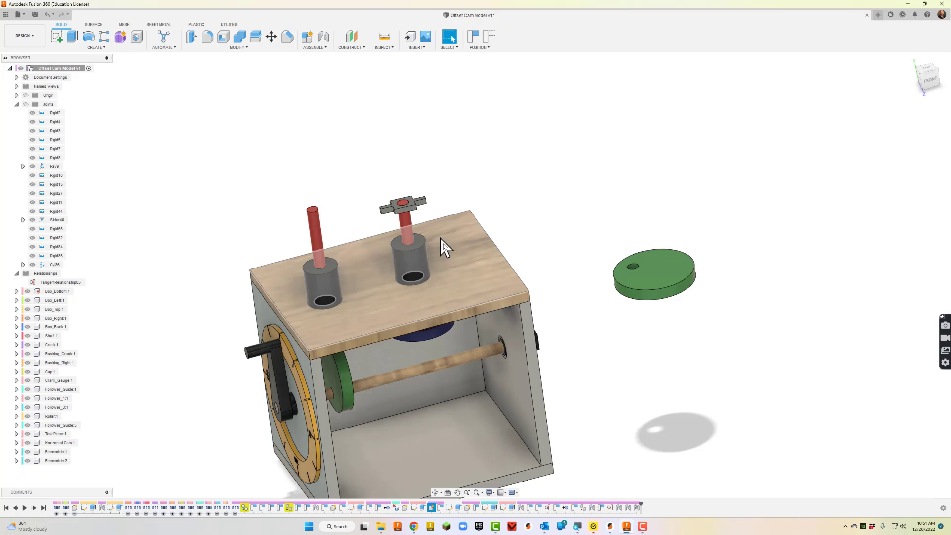
{"action": "left_click", "coordinate": [435, 492]}
{"action": "left_click_drag", "start_coordinate": [436, 475], "coordinate": [450, 385]}
{"action": "scroll", "coordinate": [450, 385], "scroll_direction": "down", "scroll_amount": 6}
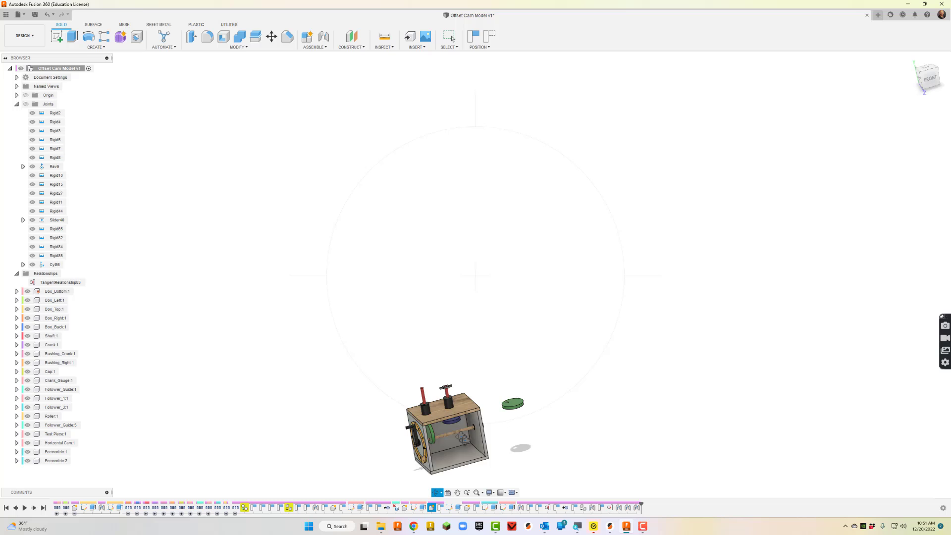
{"action": "scroll", "coordinate": [487, 448], "scroll_direction": "up", "scroll_amount": 7}
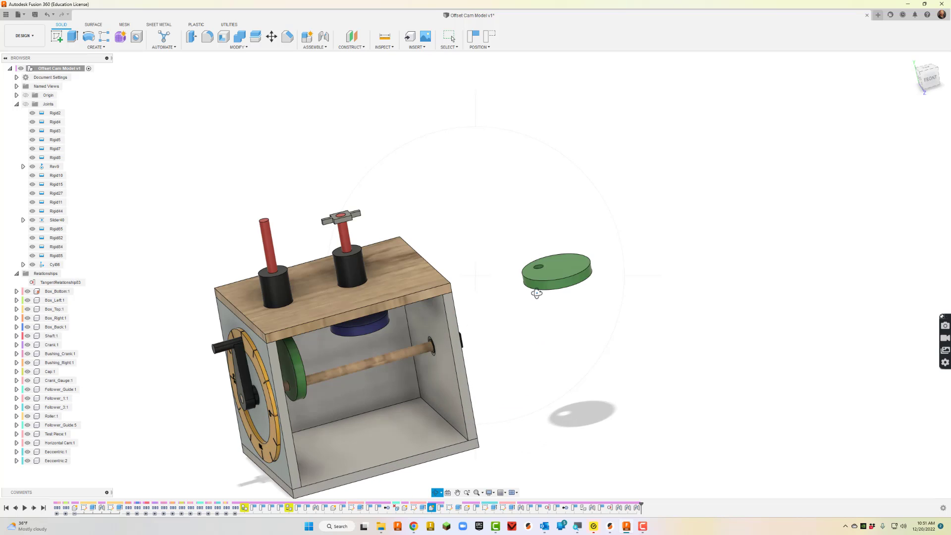
{"action": "key", "text": "Escape"}
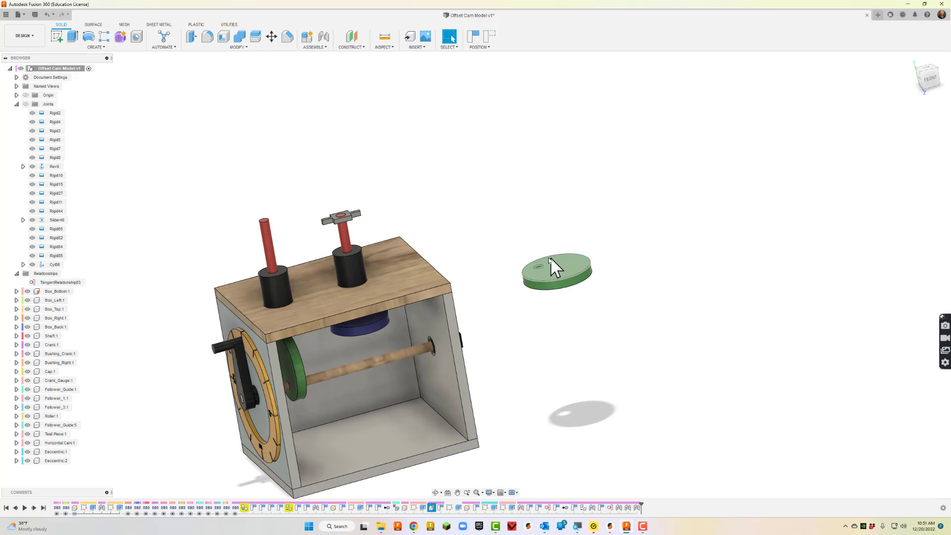
Join the second green disc's centre to the shaft's end point as a Rigid joint
{"action": "left_click", "coordinate": [323, 36]}
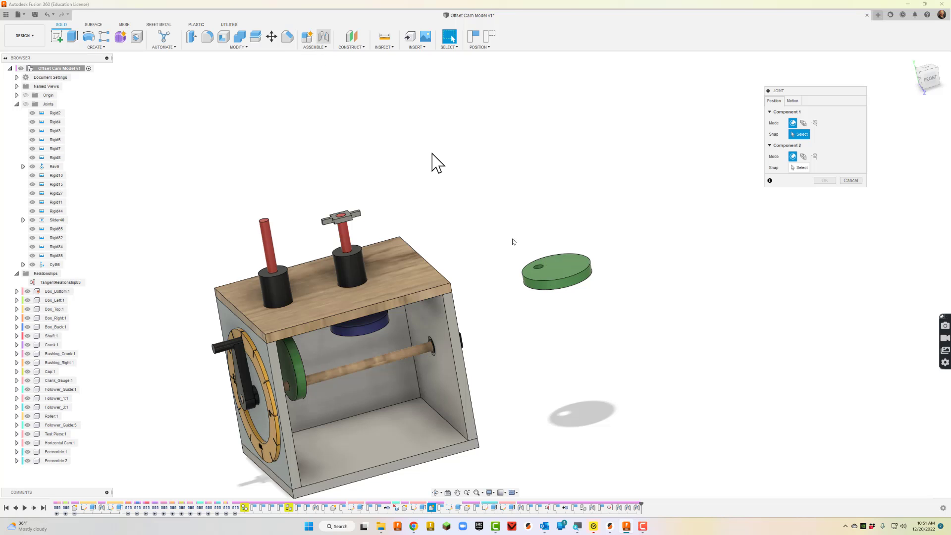
{"action": "left_click", "coordinate": [543, 263]}
{"action": "scroll", "coordinate": [229, 420], "scroll_direction": "up", "scroll_amount": 5}
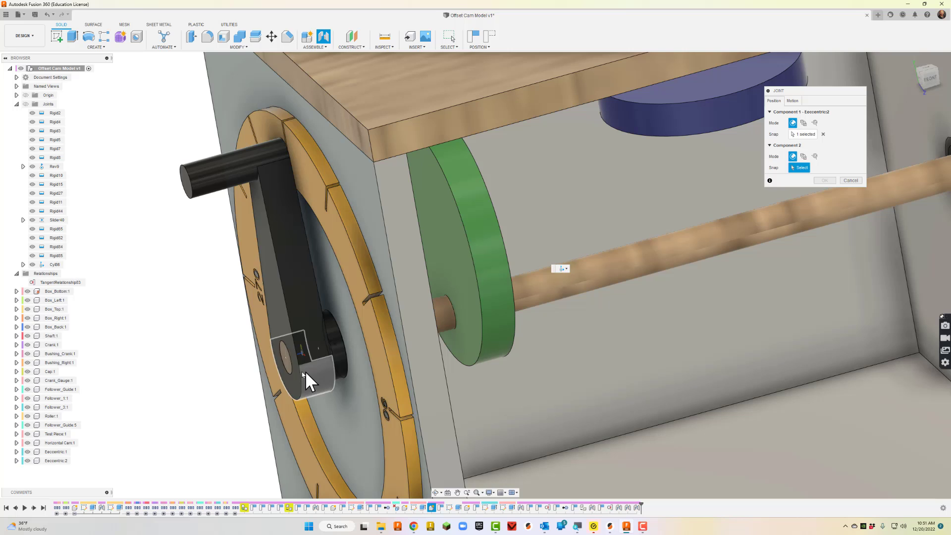
{"action": "left_click", "coordinate": [289, 365]}
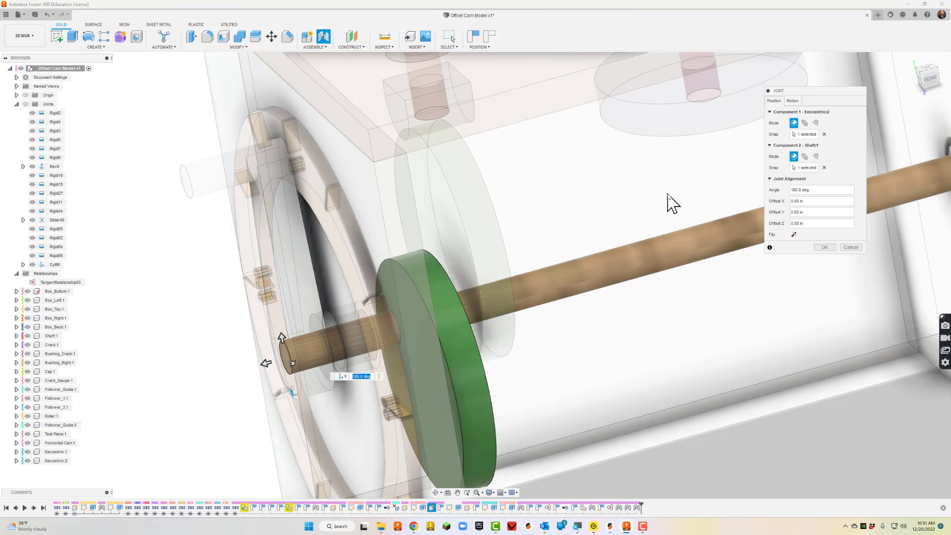
{"action": "left_click", "coordinate": [793, 102]}
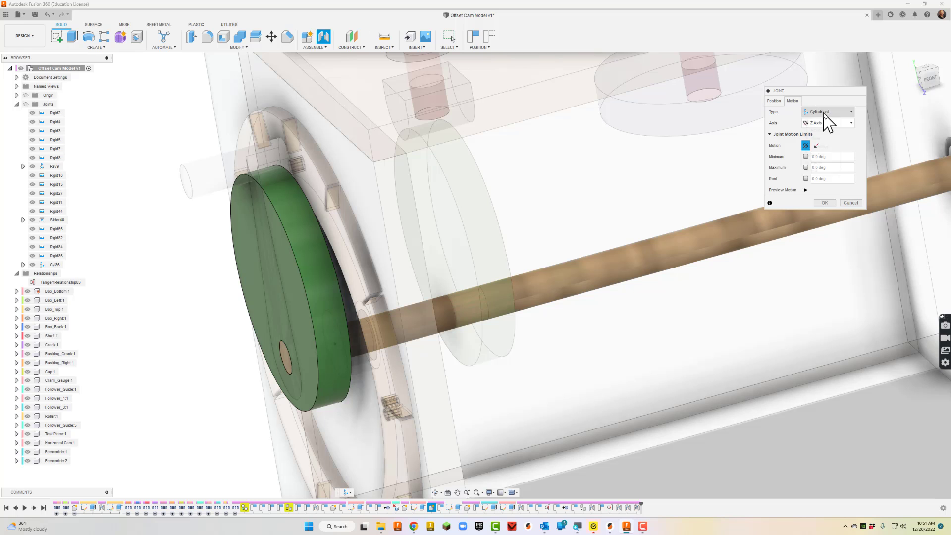
{"action": "left_click", "coordinate": [824, 113]}
{"action": "left_click", "coordinate": [819, 124]}
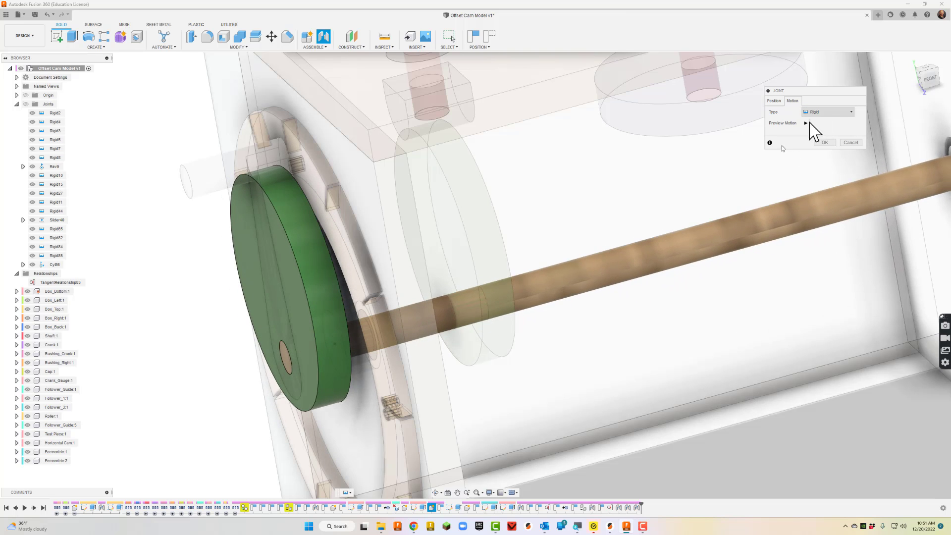
{"action": "scroll", "coordinate": [604, 250], "scroll_direction": "down", "scroll_amount": 5}
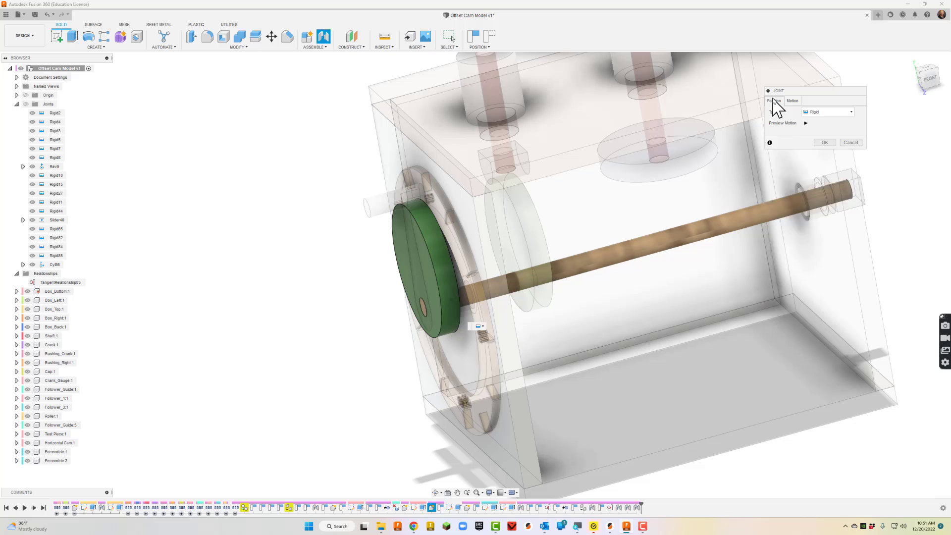
{"action": "left_click", "coordinate": [774, 101]}
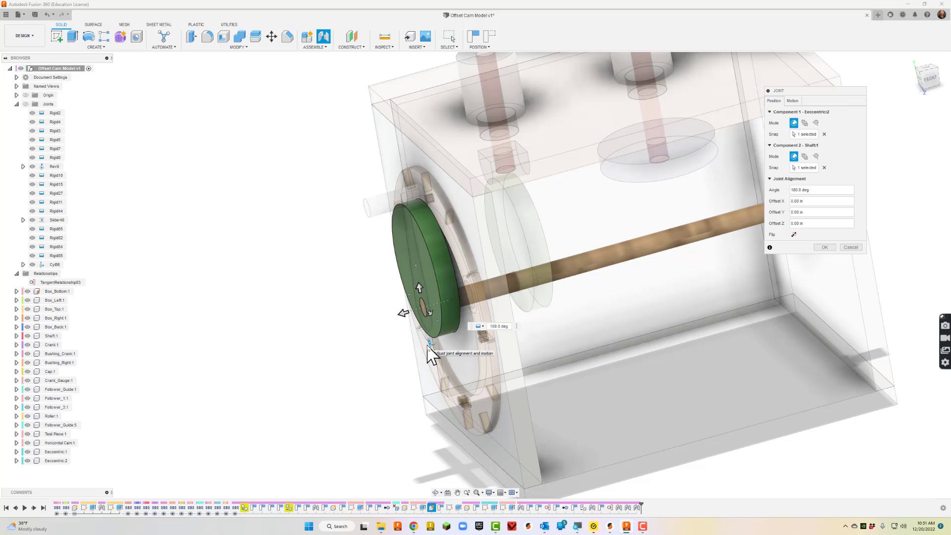
Position the disc at 0.0 deg and -2.70 in offset along the shaft, then finish
{"action": "left_click_drag", "start_coordinate": [430, 343], "coordinate": [411, 244]}
{"action": "left_click_drag", "start_coordinate": [404, 311], "coordinate": [630, 250]}
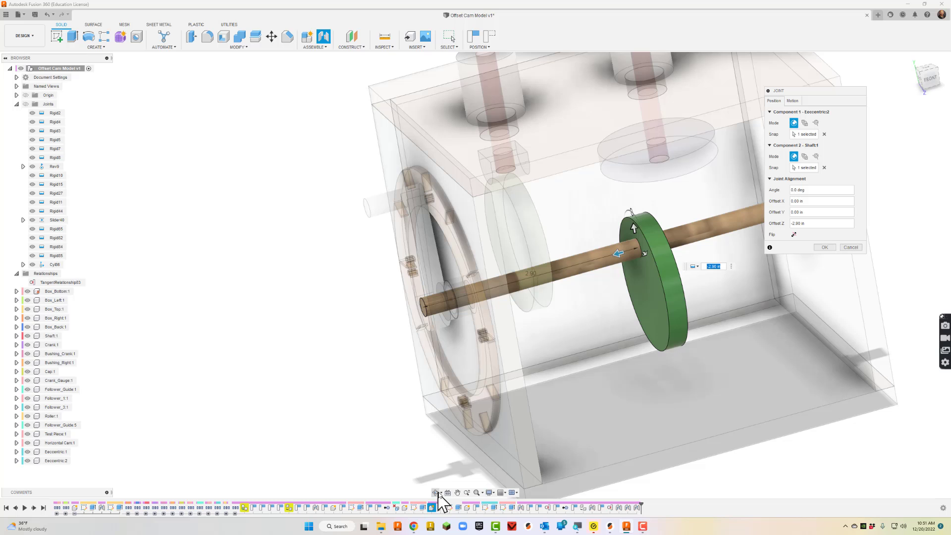
{"action": "key", "text": "Return"}
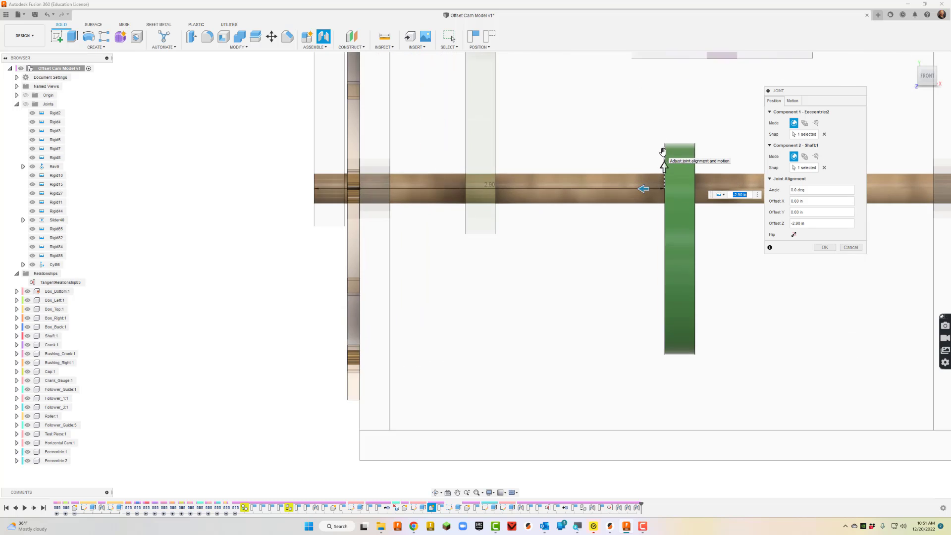
{"action": "scroll", "coordinate": [677, 147], "scroll_direction": "down", "scroll_amount": 2}
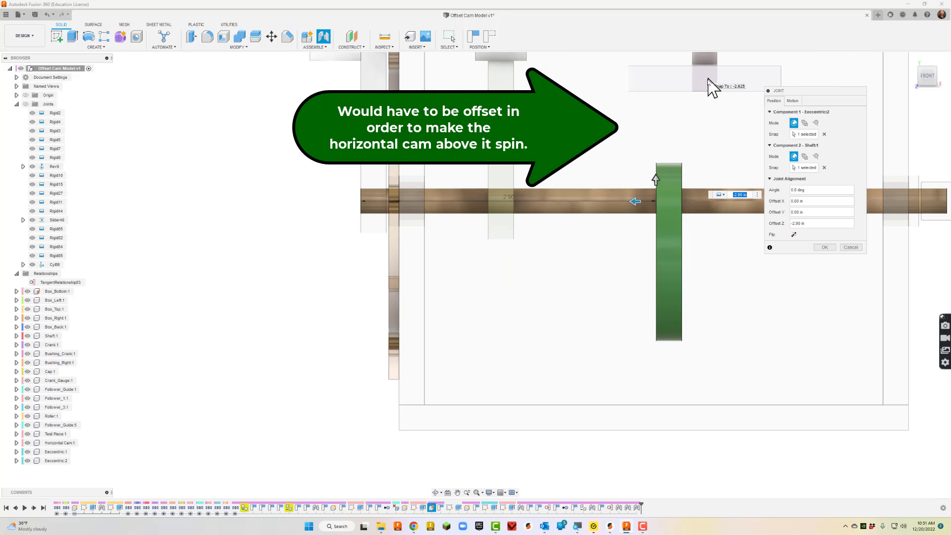
{"action": "left_click_drag", "start_coordinate": [638, 200], "coordinate": [613, 197]}
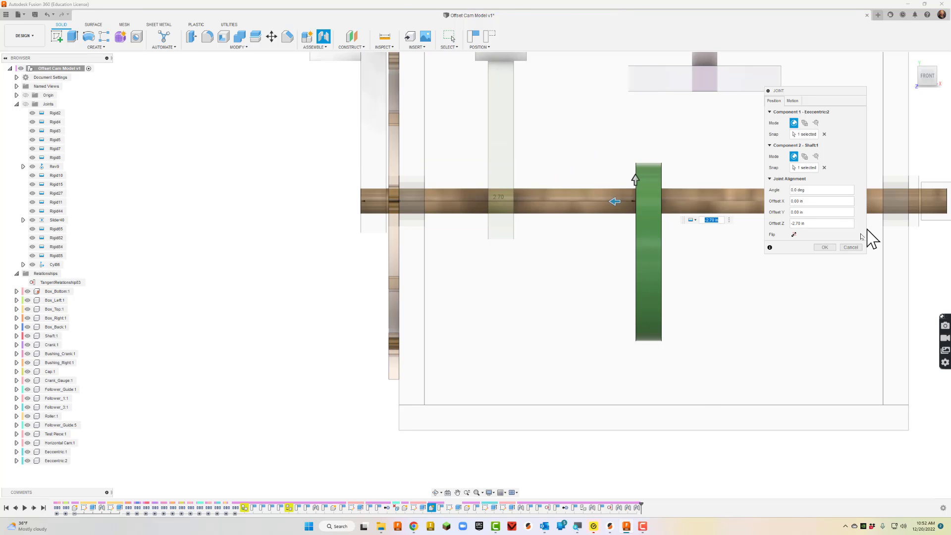
{"action": "left_click", "coordinate": [826, 247]}
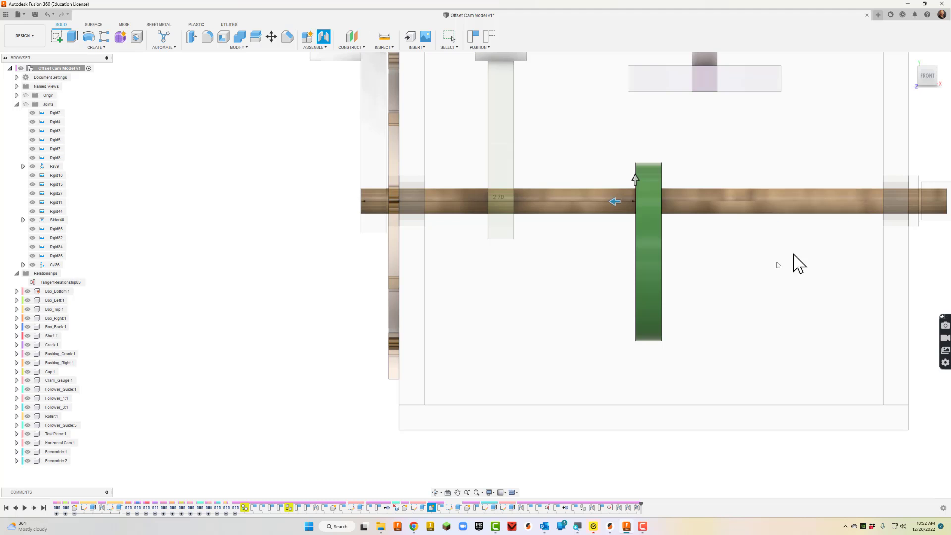
Orbit the box to an isometric view, then back toward a near-front view
{"action": "left_click", "coordinate": [436, 493]}
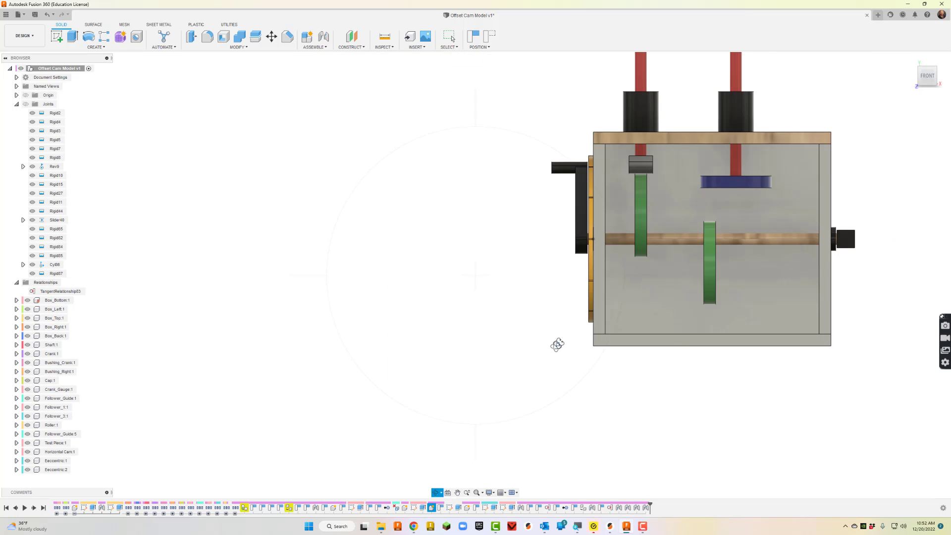
{"action": "left_click_drag", "start_coordinate": [556, 344], "coordinate": [599, 337]}
{"action": "scroll", "coordinate": [685, 226], "scroll_direction": "up", "scroll_amount": 3}
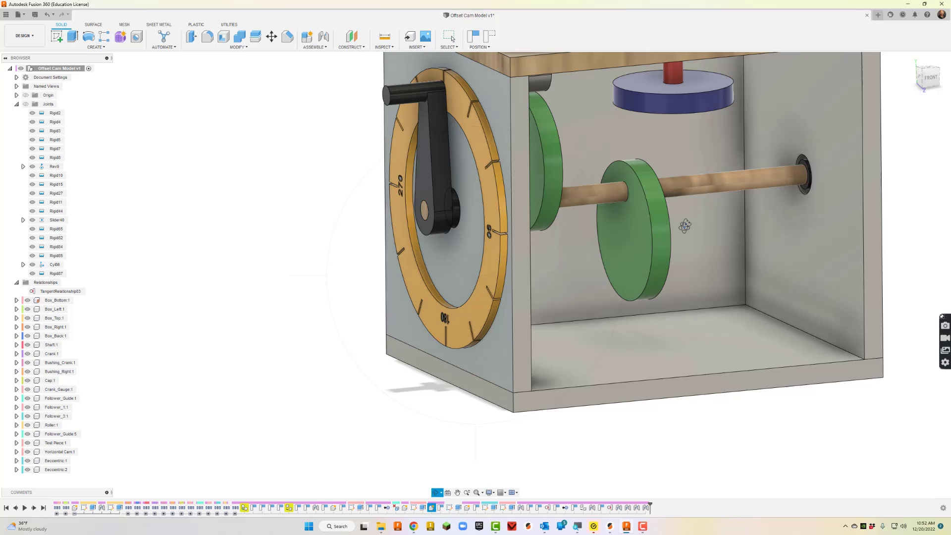
{"action": "scroll", "coordinate": [675, 250], "scroll_direction": "down", "scroll_amount": 4}
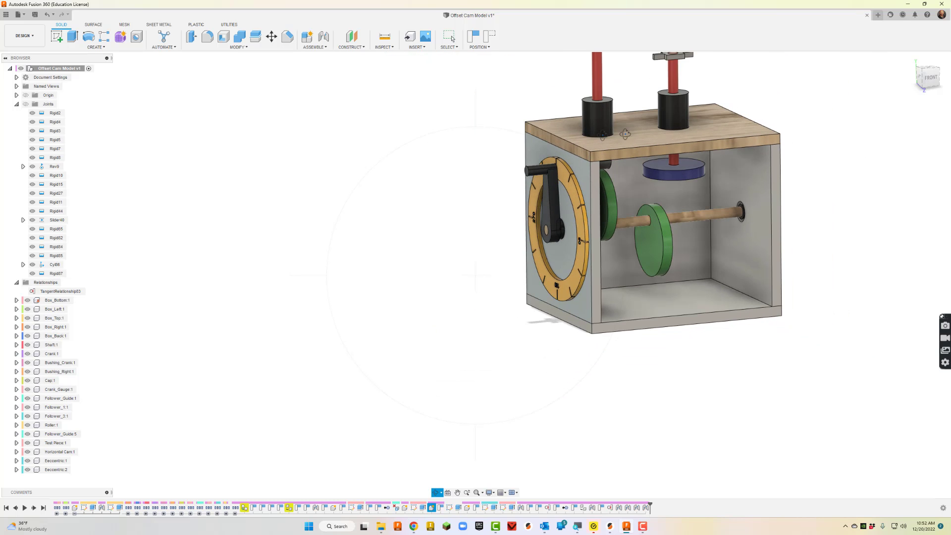
{"action": "left_click_drag", "start_coordinate": [652, 192], "coordinate": [636, 173]}
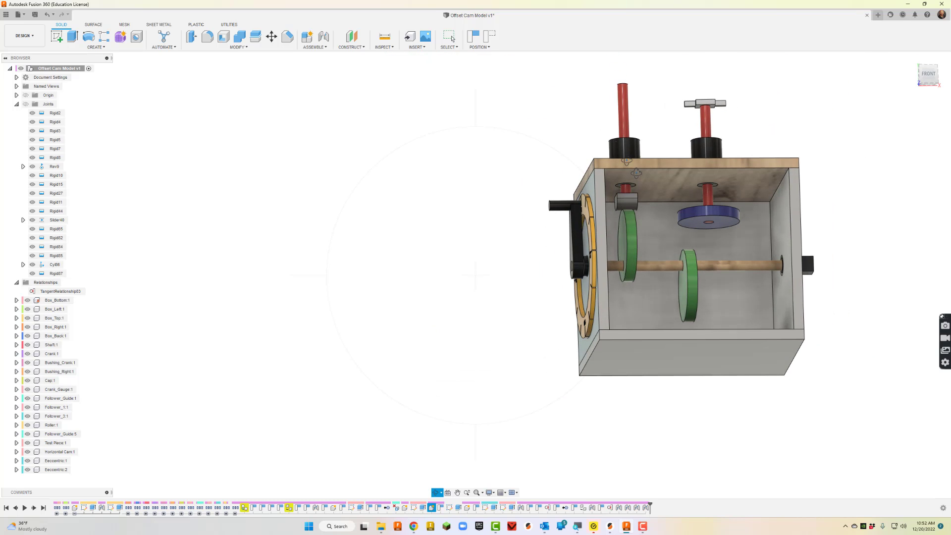
Start a tangent relationship between the blue cam's bottom face and the second green eccentric disc's rim
{"action": "left_click", "coordinate": [317, 47]}
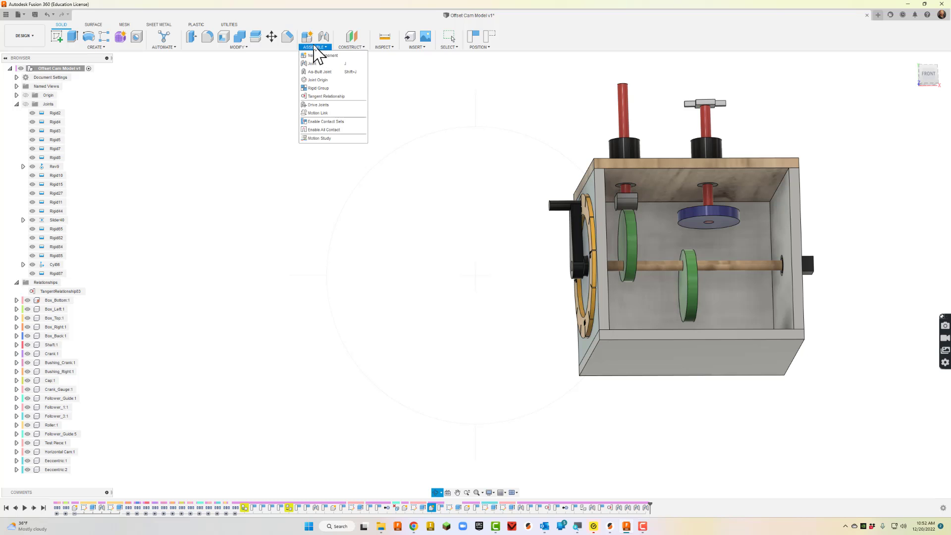
{"action": "left_click", "coordinate": [328, 97]}
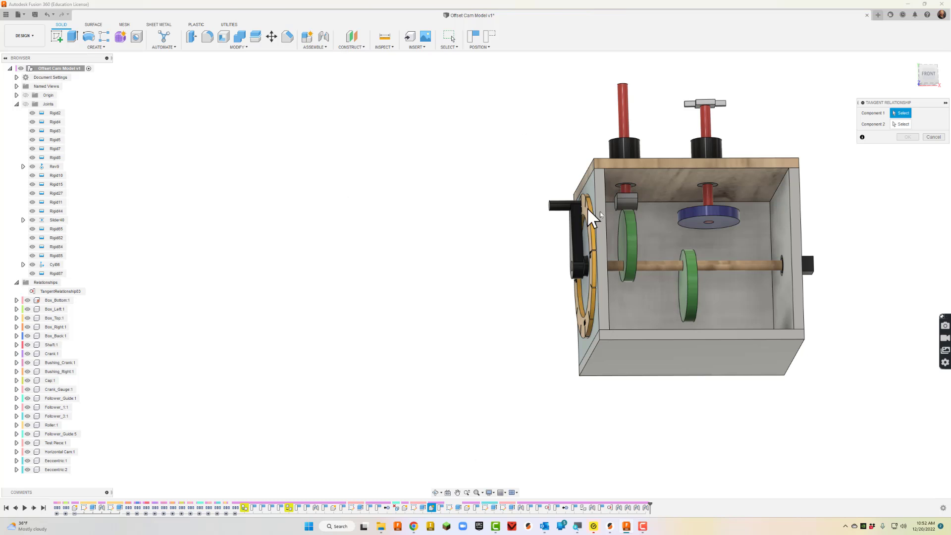
{"action": "left_click", "coordinate": [707, 222]}
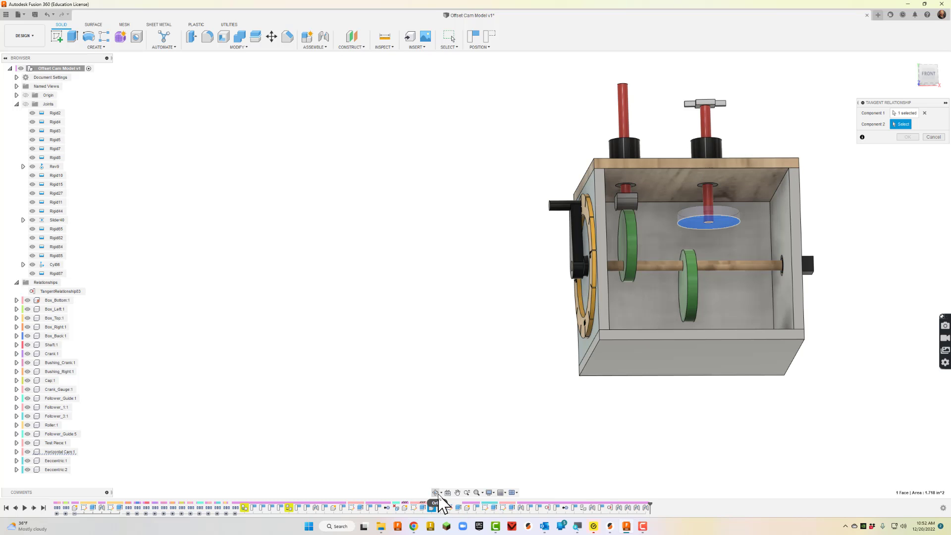
{"action": "left_click", "coordinate": [435, 493]}
{"action": "left_click_drag", "start_coordinate": [643, 335], "coordinate": [661, 352]}
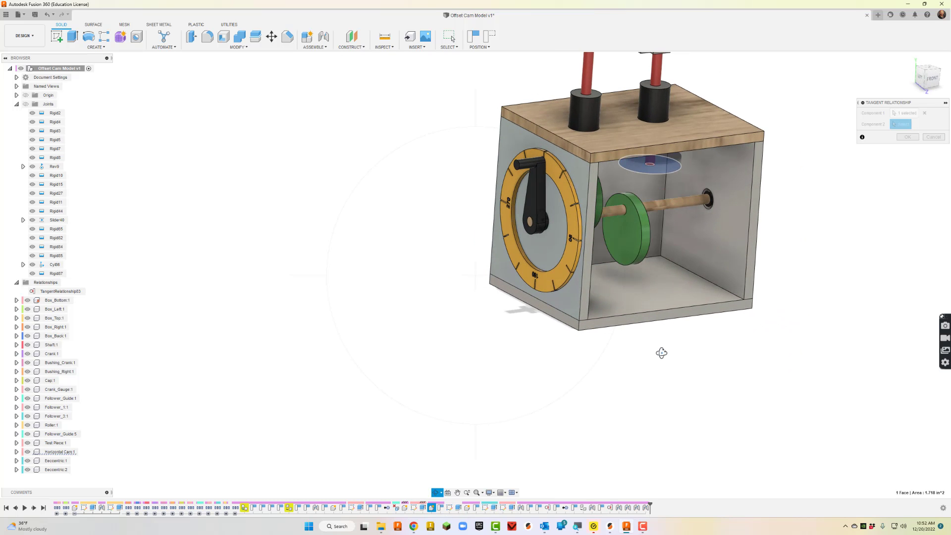
{"action": "key", "text": "Escape"}
{"action": "left_click", "coordinate": [643, 218]}
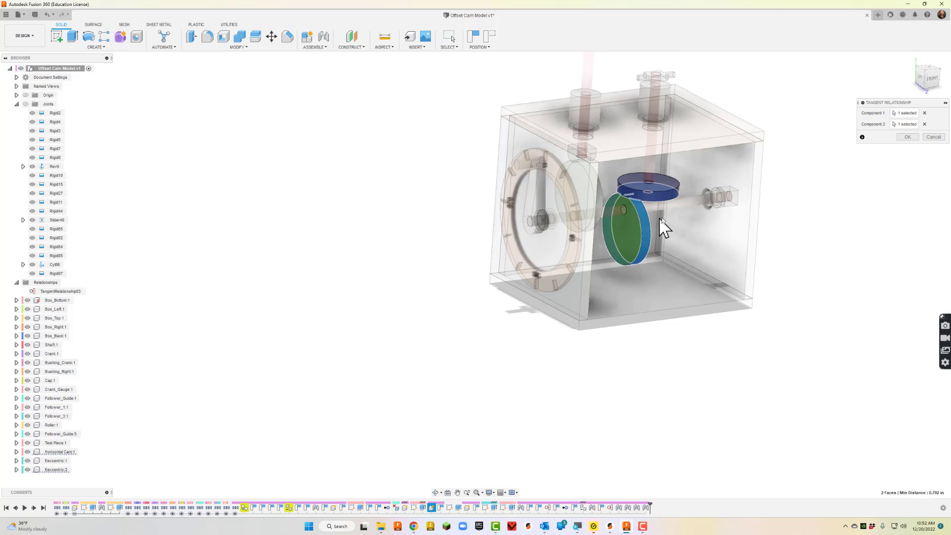
Confirm the tangent relationship, then turn the crank twice to test the cam motion
{"action": "left_click", "coordinate": [907, 137]}
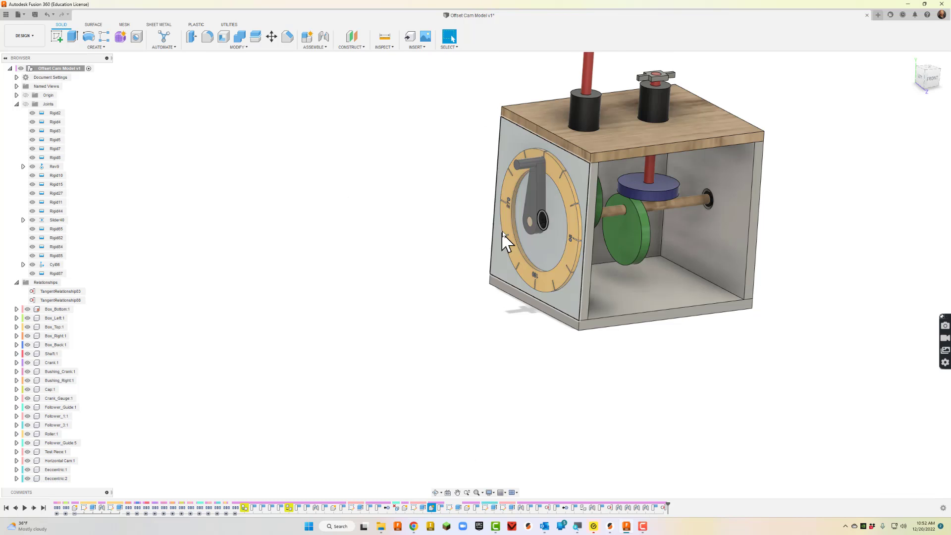
{"action": "left_click_drag", "start_coordinate": [526, 165], "coordinate": [560, 290]}
{"action": "scroll", "coordinate": [669, 106], "scroll_direction": "down", "scroll_amount": 3}
{"action": "scroll", "coordinate": [679, 153], "scroll_direction": "up", "scroll_amount": 5}
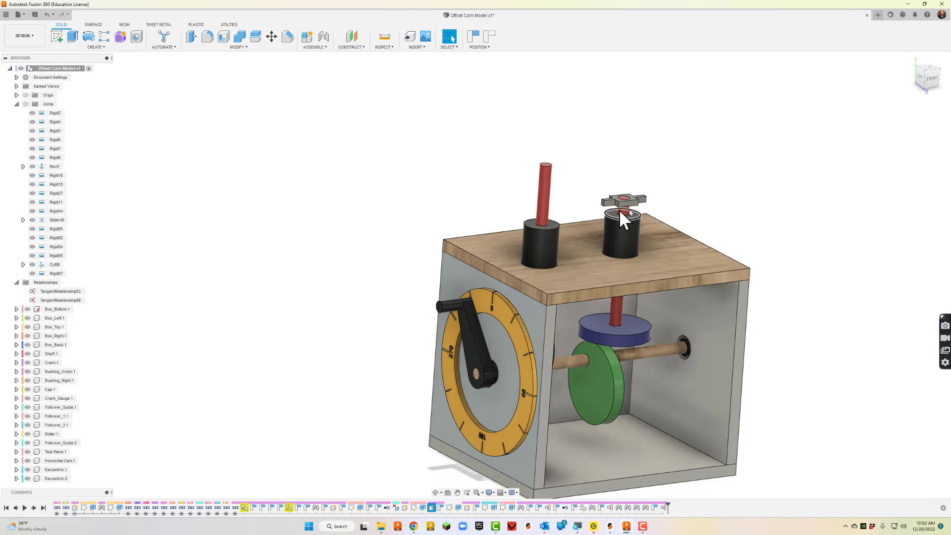
{"action": "left_click_drag", "start_coordinate": [452, 301], "coordinate": [447, 355]}
Return to the home isometric view and orbit the box to a front-left view
{"action": "scroll", "coordinate": [633, 352], "scroll_direction": "down", "scroll_amount": 2}
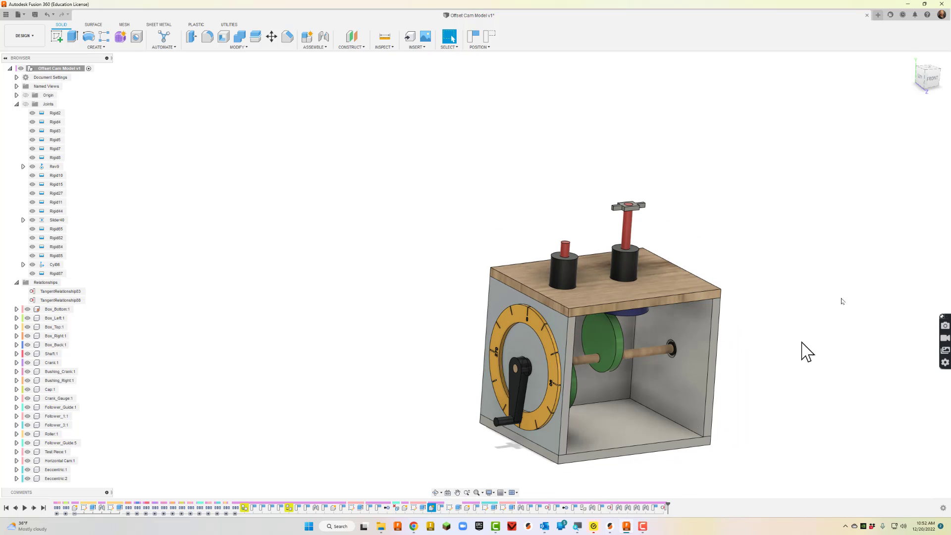
{"action": "left_click", "coordinate": [910, 61]}
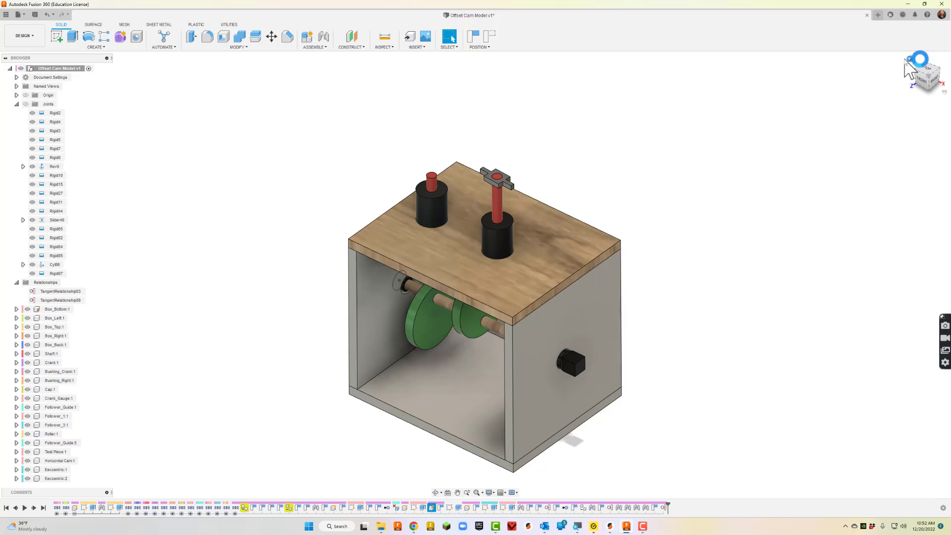
{"action": "left_click", "coordinate": [436, 492]}
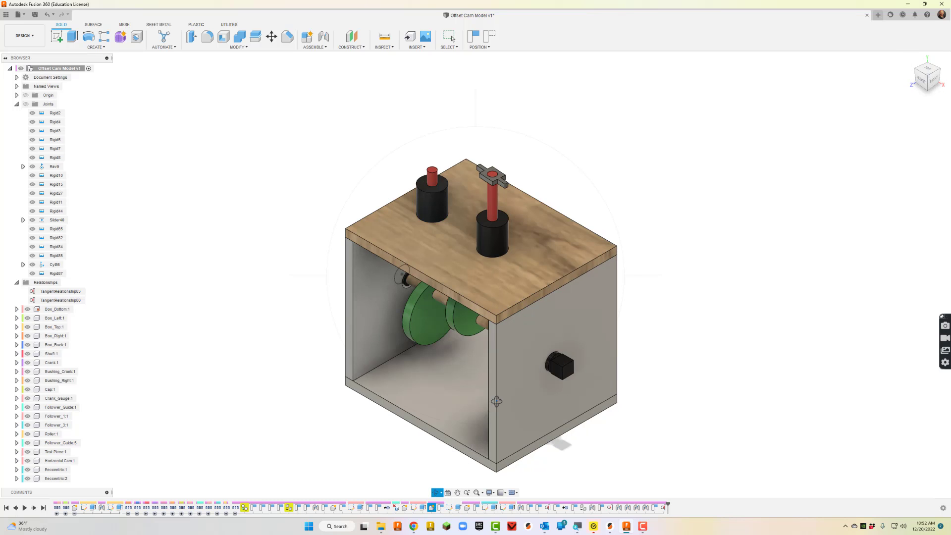
{"action": "left_click_drag", "start_coordinate": [499, 399], "coordinate": [536, 381]}
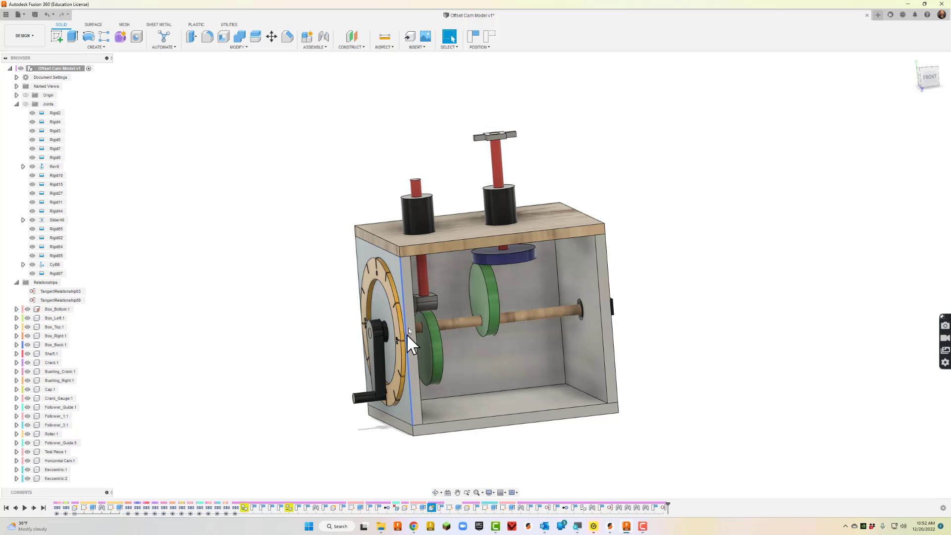
{"action": "left_click", "coordinate": [323, 47]}
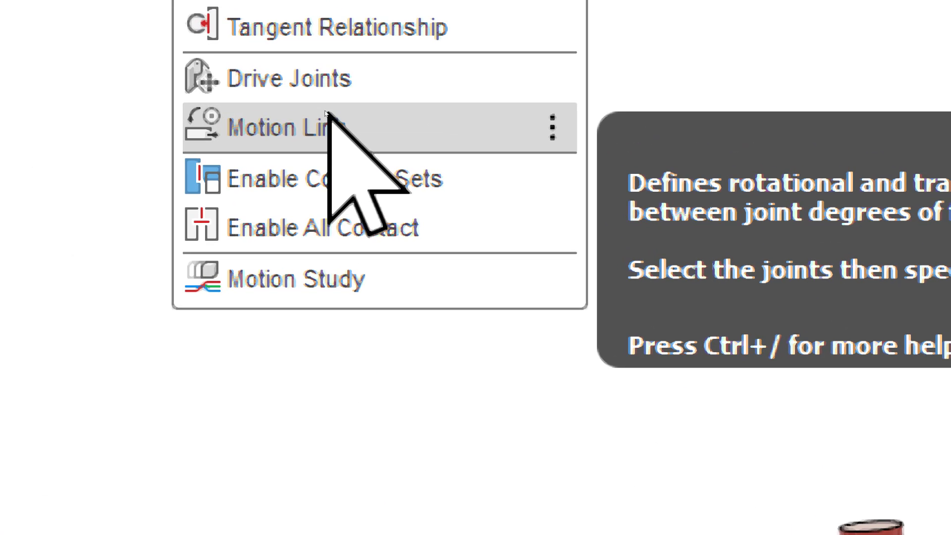
Create a motion link tying Rev9's 360° Z rotation to Cyl86's 360° Z rotation, keeping current positions
{"action": "key", "text": "Escape"}
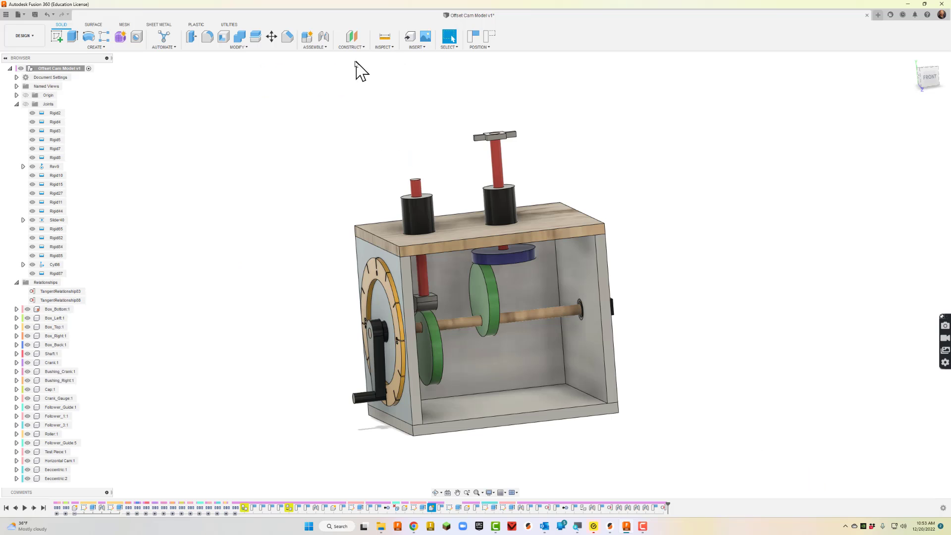
{"action": "left_click", "coordinate": [319, 49]}
{"action": "left_click", "coordinate": [326, 113]}
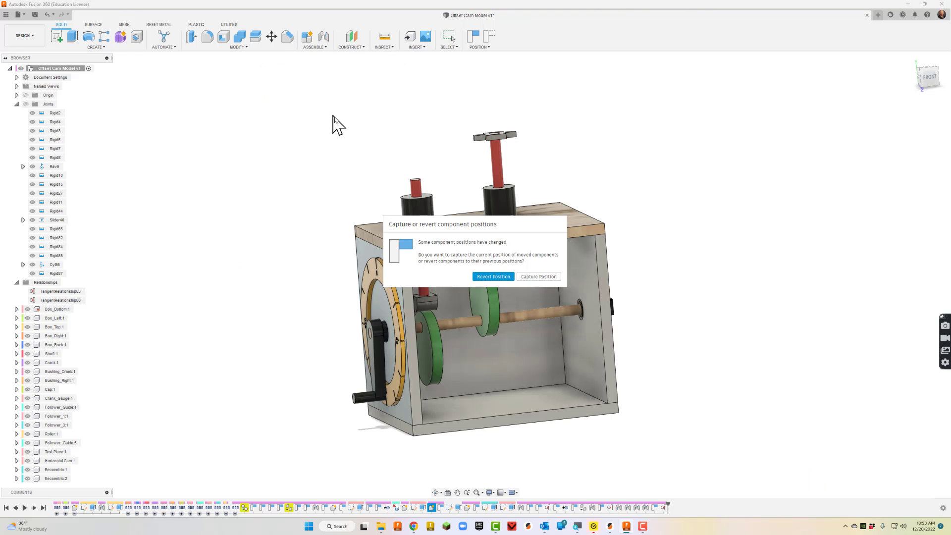
{"action": "left_click", "coordinate": [533, 279]}
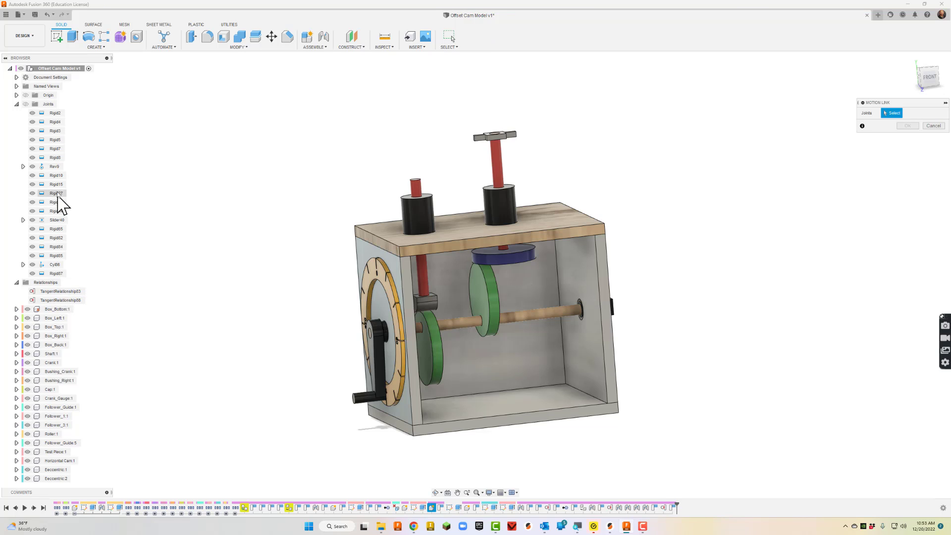
{"action": "left_click", "coordinate": [57, 167]}
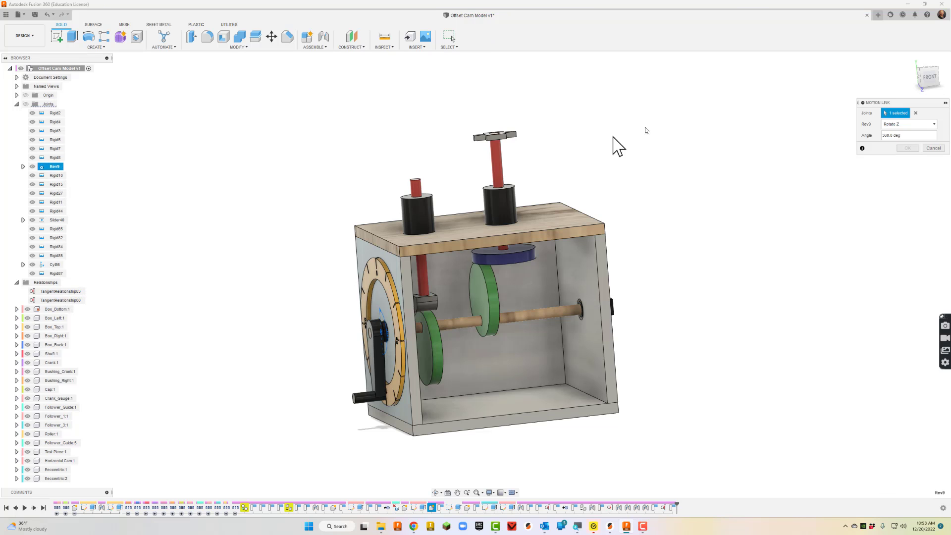
{"action": "left_click", "coordinate": [55, 265]}
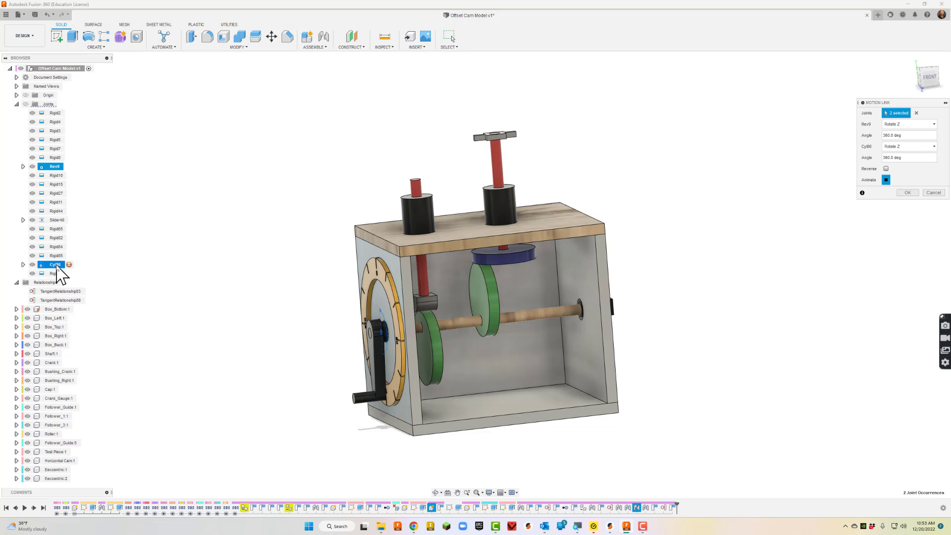
{"action": "left_click", "coordinate": [907, 193]}
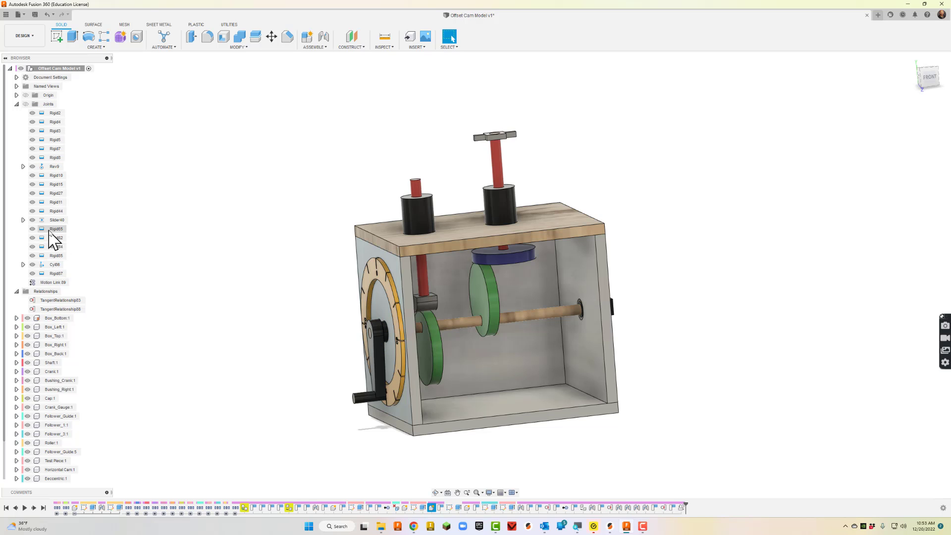
Animate Rev9's joint relationships so the crank, cams and followers move together
{"action": "right_click", "coordinate": [55, 173]}
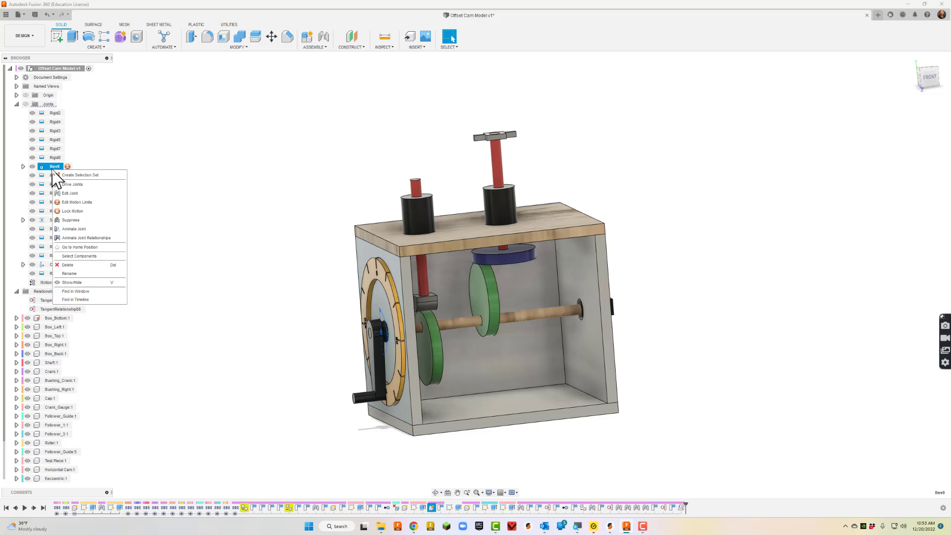
{"action": "left_click", "coordinate": [69, 237]}
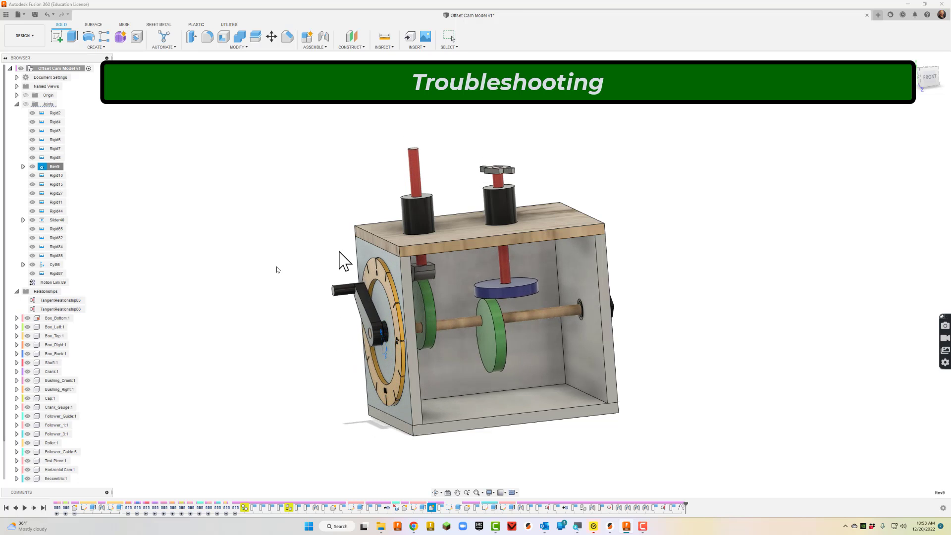
Stop the animation and edit Motion Link 89 so Cyl86 slides along Z while Rev9 rotates about Z
{"action": "left_click", "coordinate": [54, 280]}
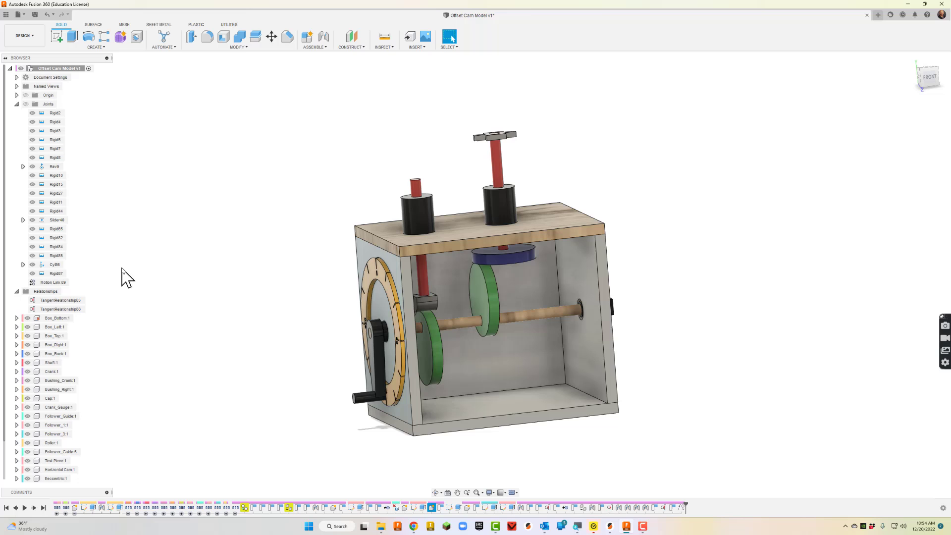
{"action": "right_click", "coordinate": [57, 281]}
{"action": "left_click", "coordinate": [70, 299]}
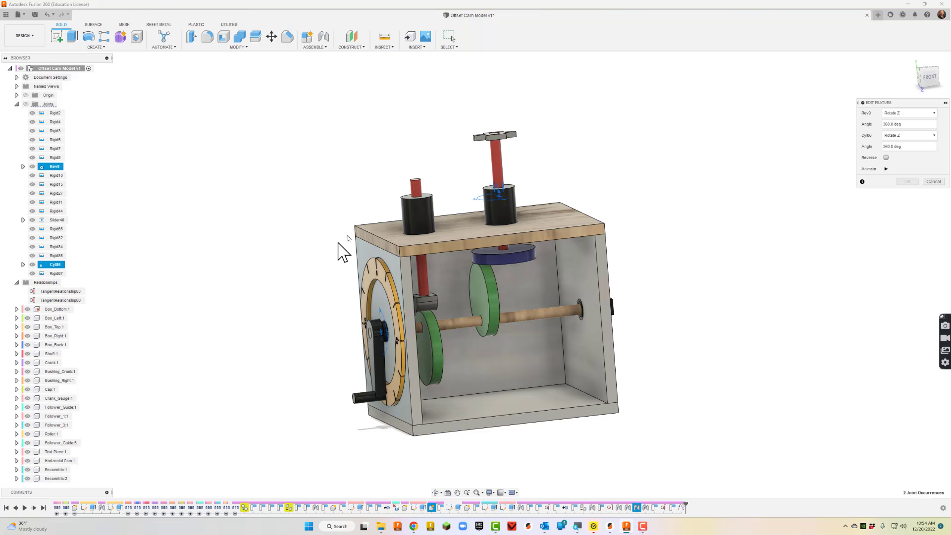
{"action": "left_click_drag", "start_coordinate": [886, 102], "coordinate": [745, 106]}
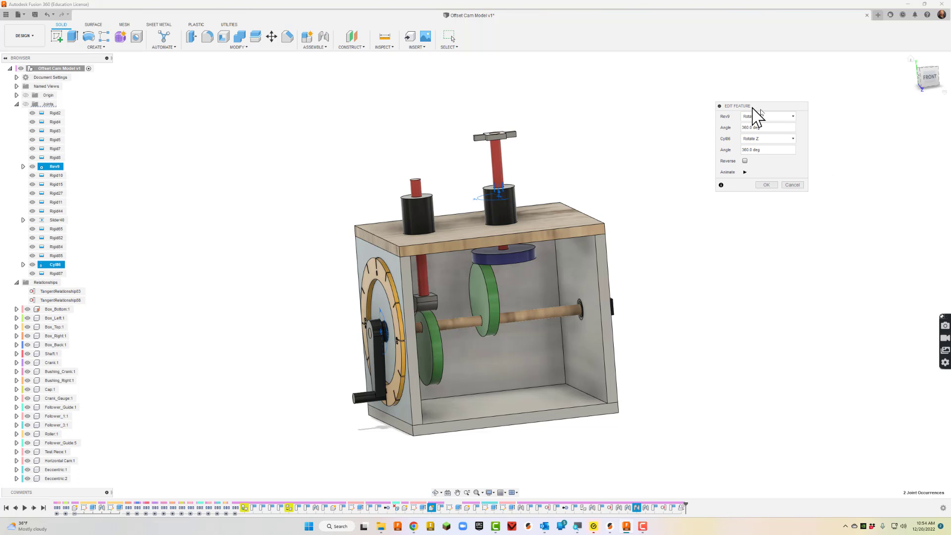
{"action": "left_click", "coordinate": [767, 118]}
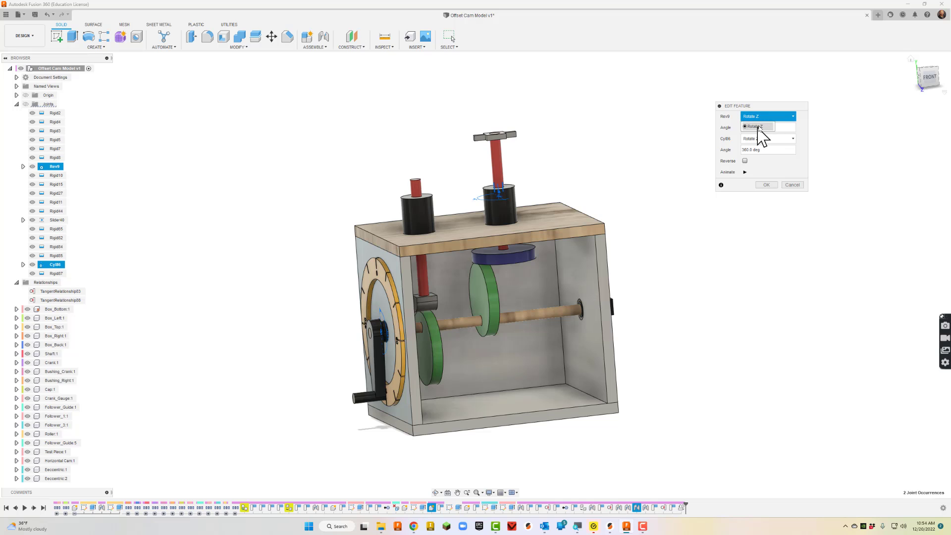
{"action": "left_click", "coordinate": [763, 128]}
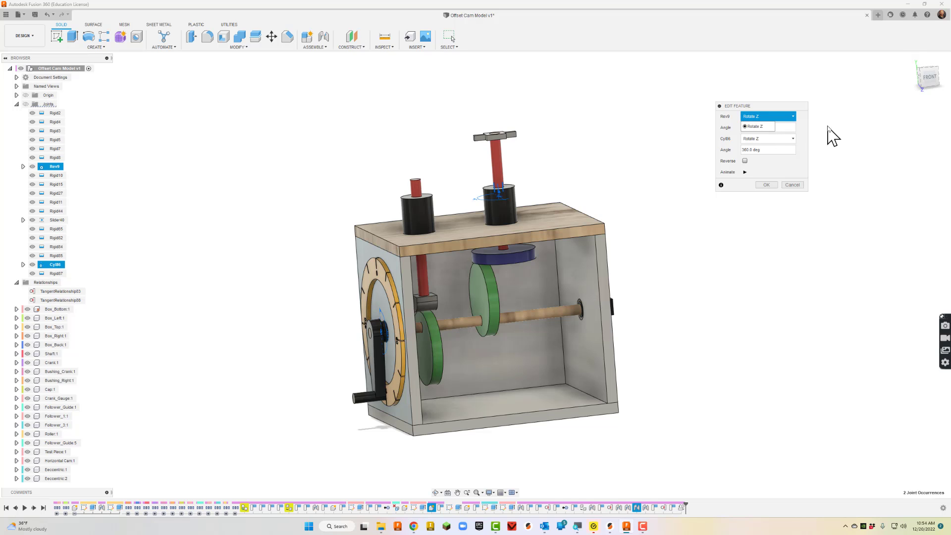
{"action": "left_click", "coordinate": [781, 139]}
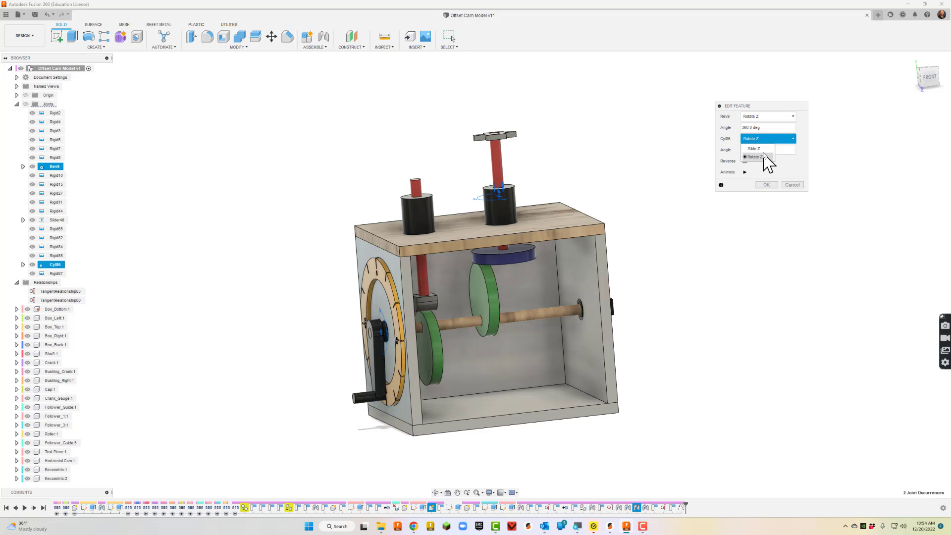
{"action": "left_click", "coordinate": [764, 149]}
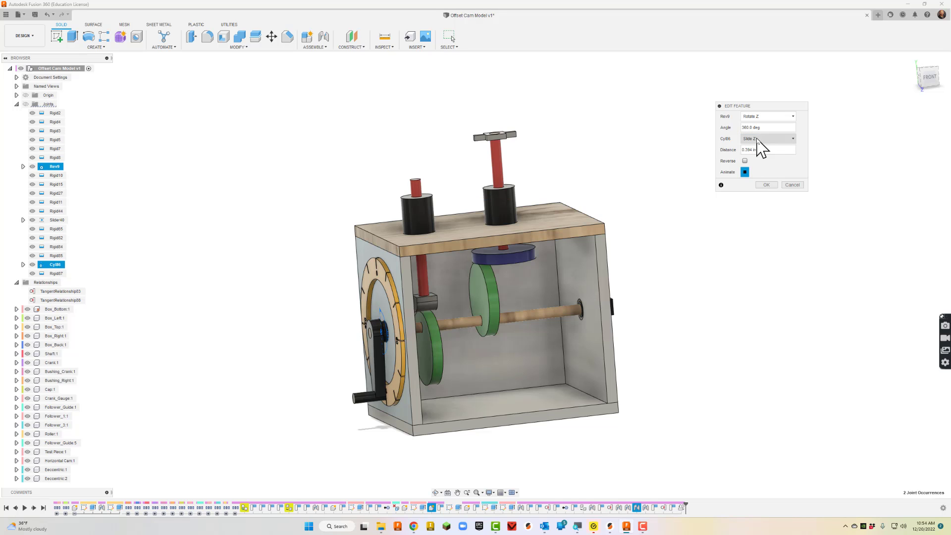
{"action": "left_click", "coordinate": [766, 184]}
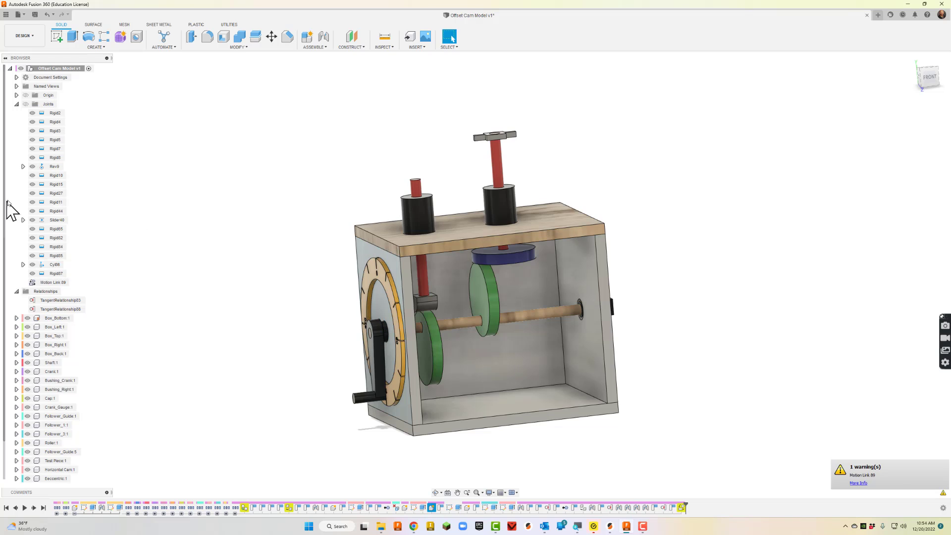
{"action": "right_click", "coordinate": [52, 168]}
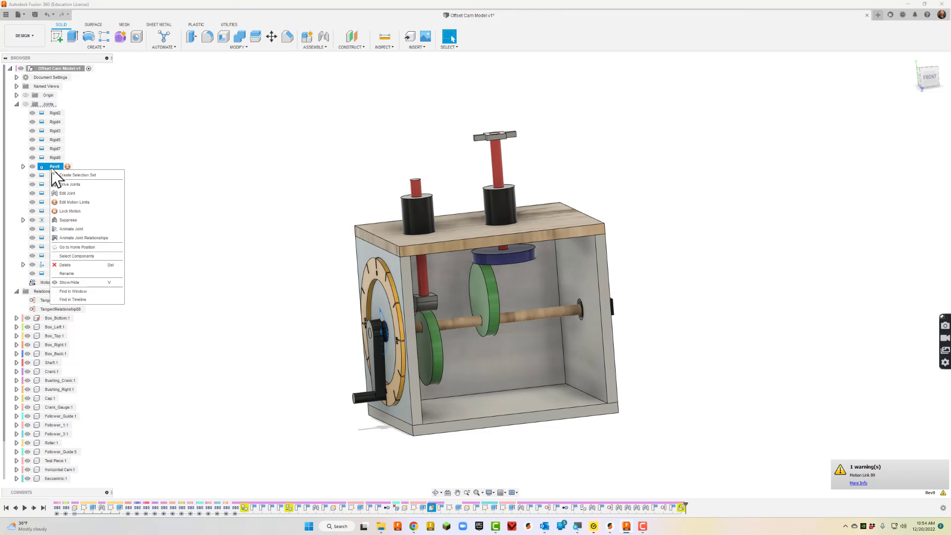
{"action": "left_click", "coordinate": [74, 247]}
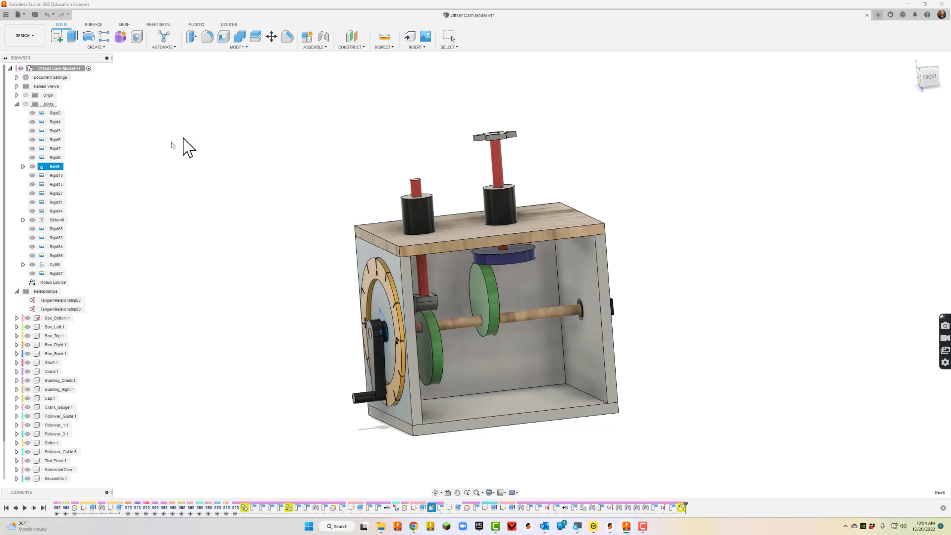
{"action": "right_click", "coordinate": [56, 169]}
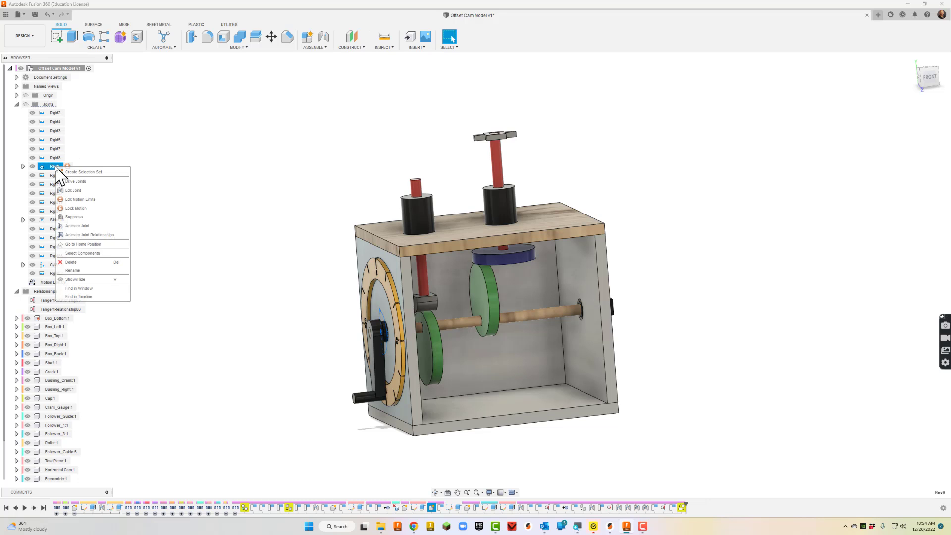
{"action": "key", "text": "Escape"}
{"action": "left_click", "coordinate": [60, 283]}
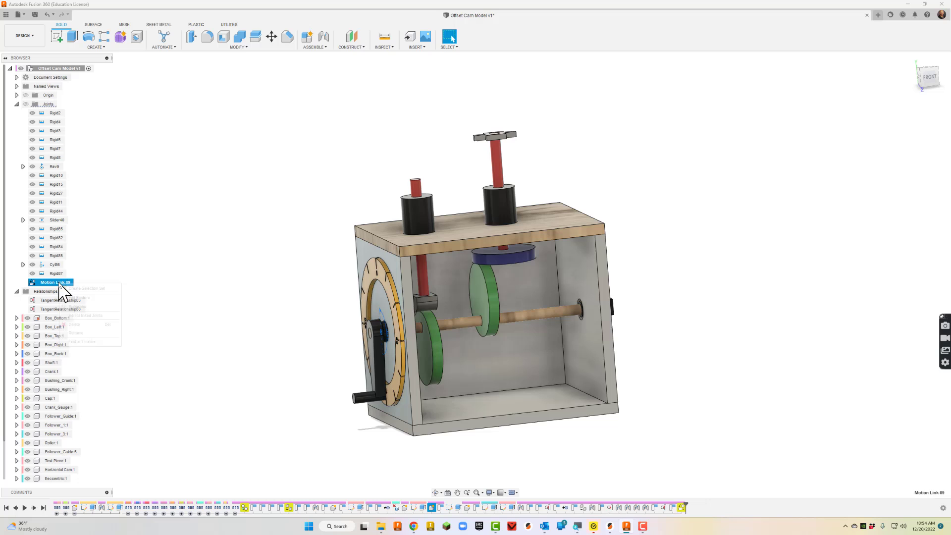
Set Motion Link 89's Cyl86 motion back to Rotate Z, then animate Rev9's joint relationships
{"action": "right_click", "coordinate": [62, 285]}
{"action": "left_click", "coordinate": [67, 300]}
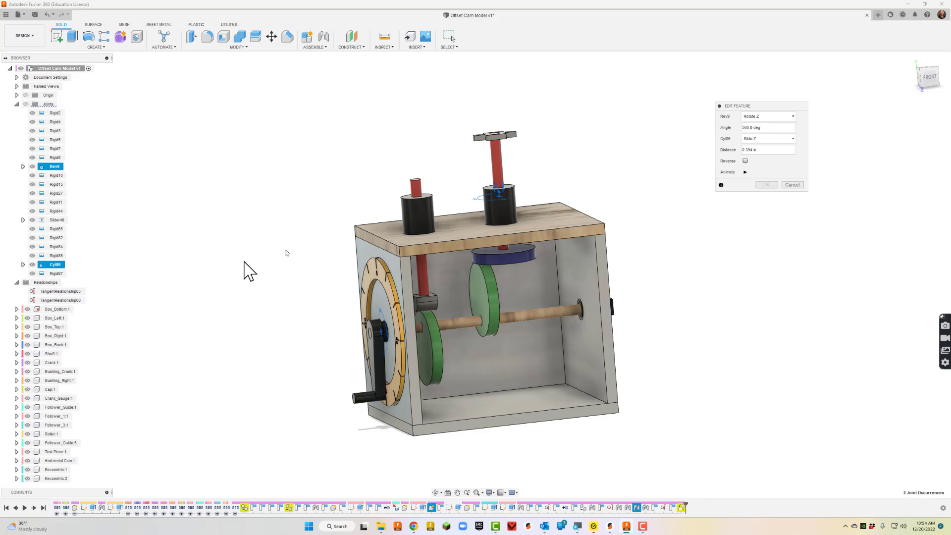
{"action": "left_click", "coordinate": [761, 139]}
{"action": "left_click", "coordinate": [760, 154]}
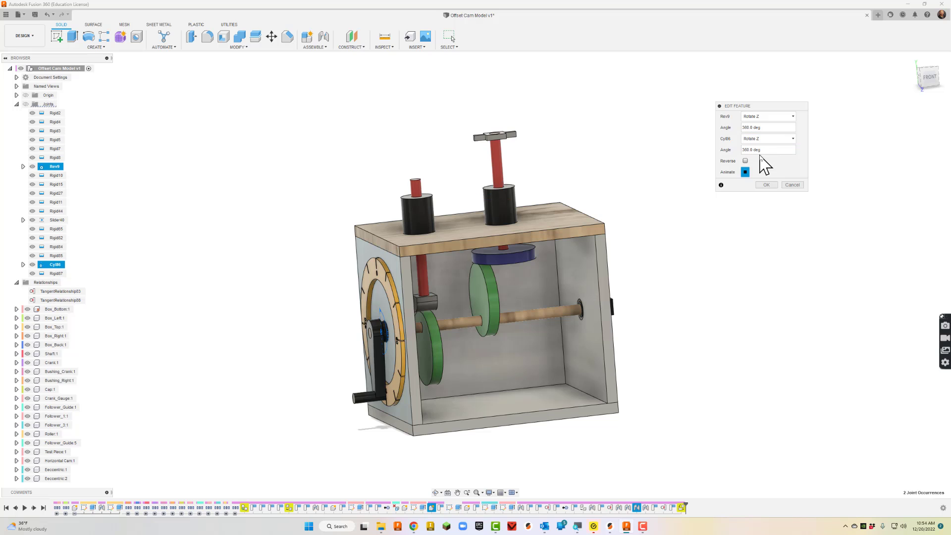
{"action": "left_click", "coordinate": [767, 185]}
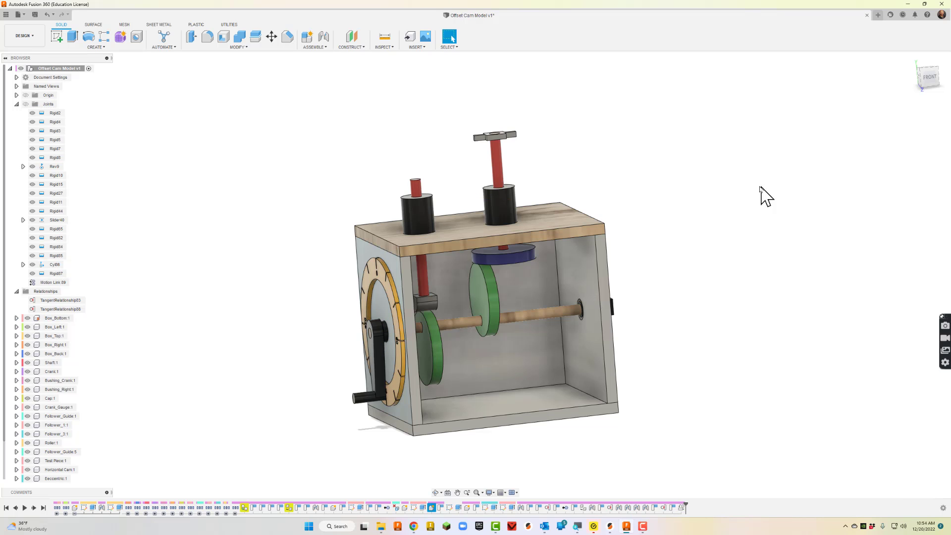
{"action": "right_click", "coordinate": [52, 169]}
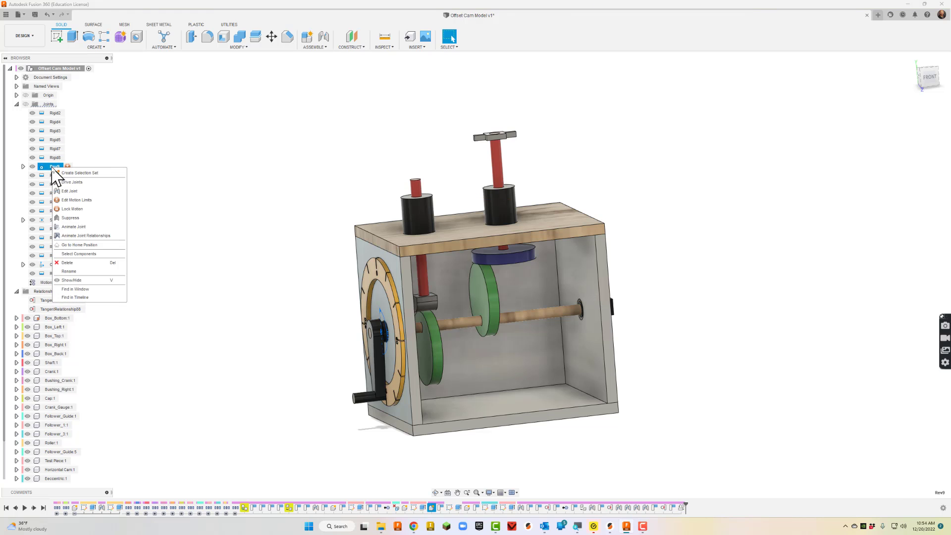
{"action": "left_click", "coordinate": [64, 243]}
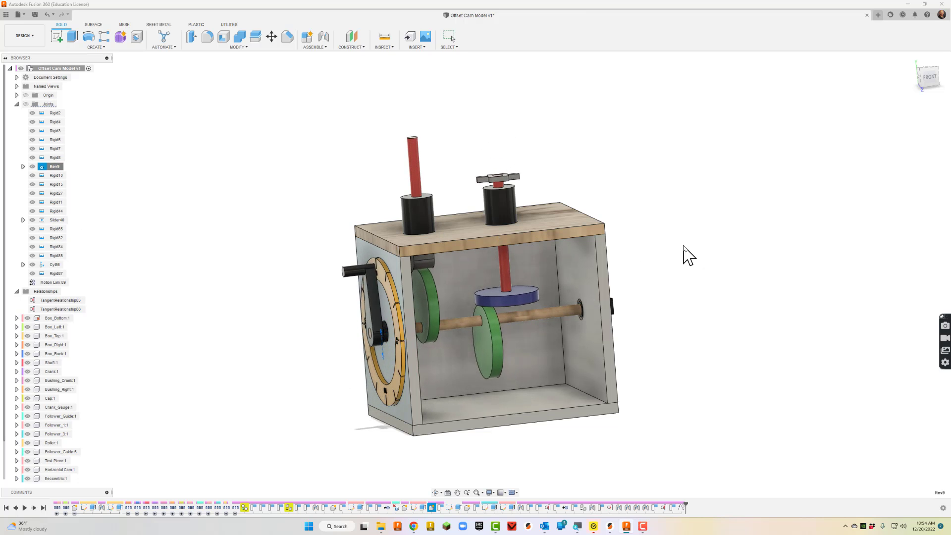